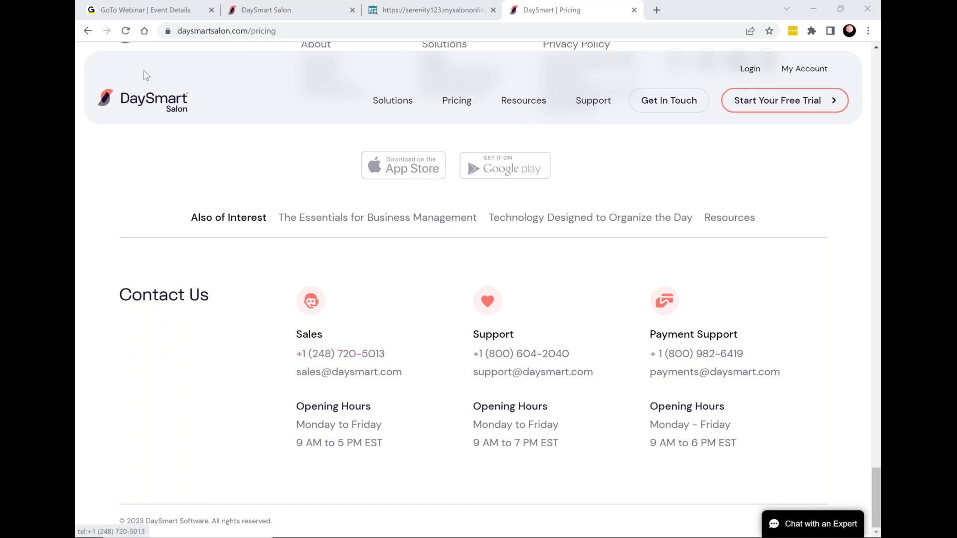
# Step: Switch to the DaySmart Salon appointment book and start a new 1:00 PM appointment on April 3 in the second employee's column
pyautogui.click(280, 15)
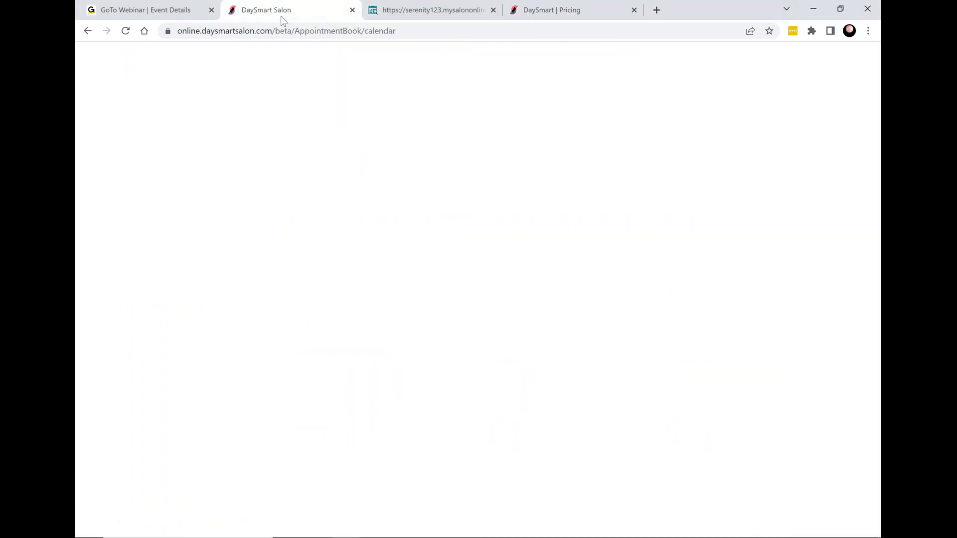
pyautogui.scroll(-1, 451, 307)
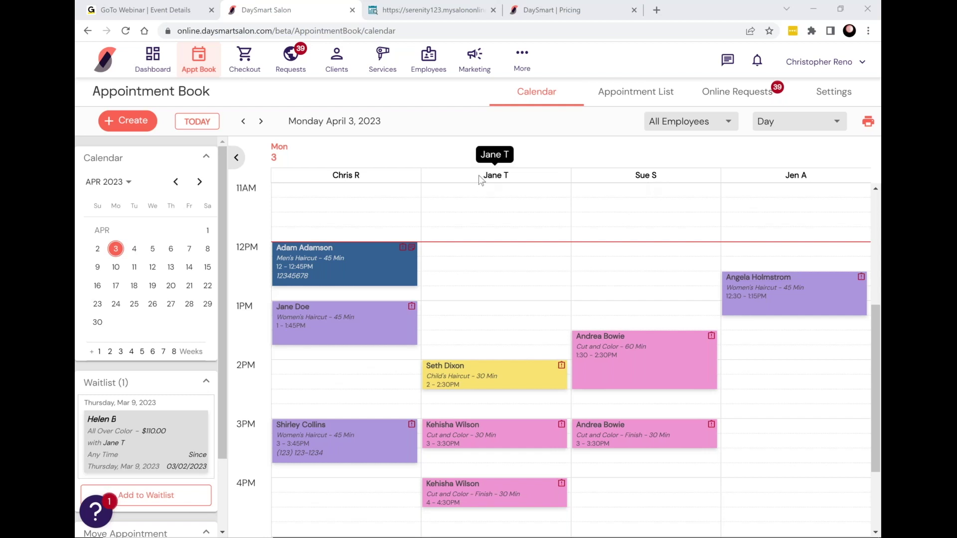
pyautogui.tripleClick(530, 179)
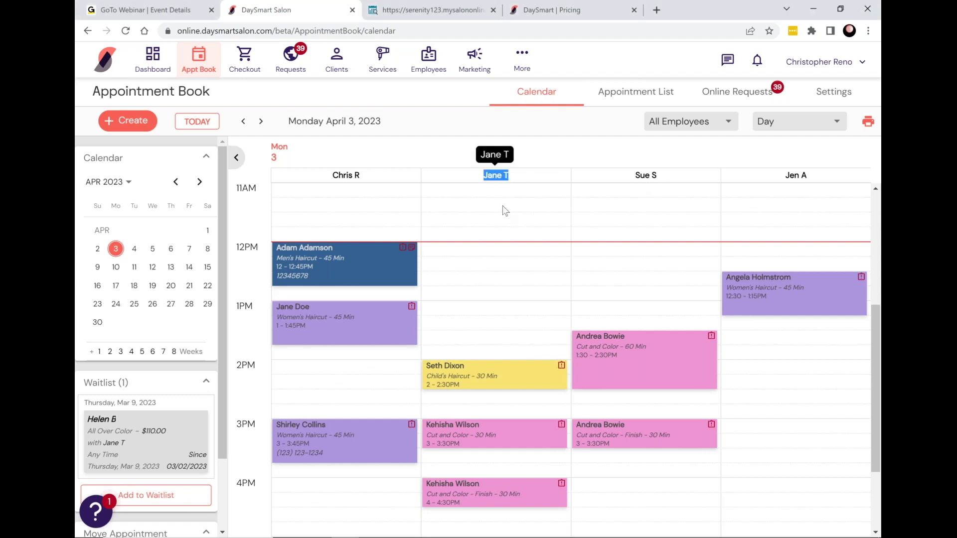
pyautogui.click(450, 310)
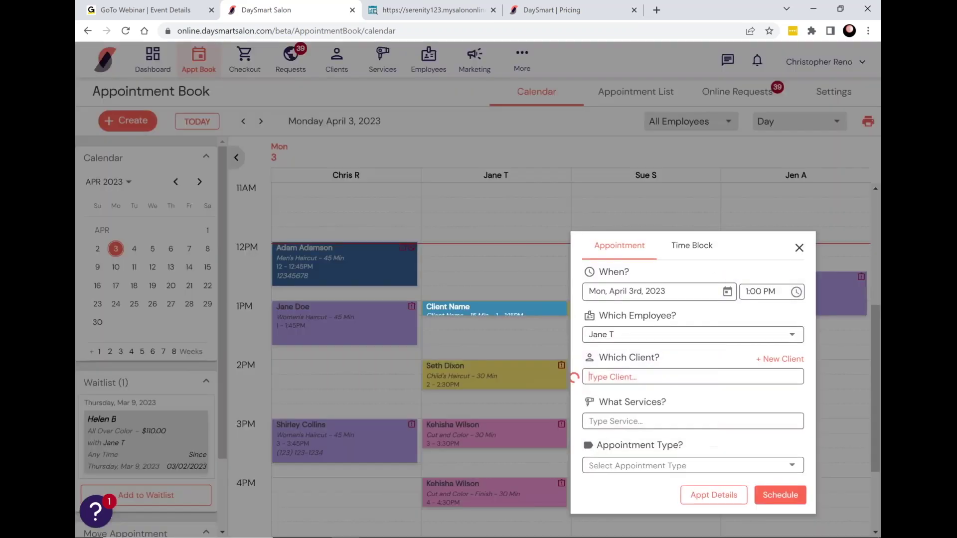
# Step: Assign the existing client to the appointment, add the Women's Haircut service and schedule it
pyautogui.click(632, 379)
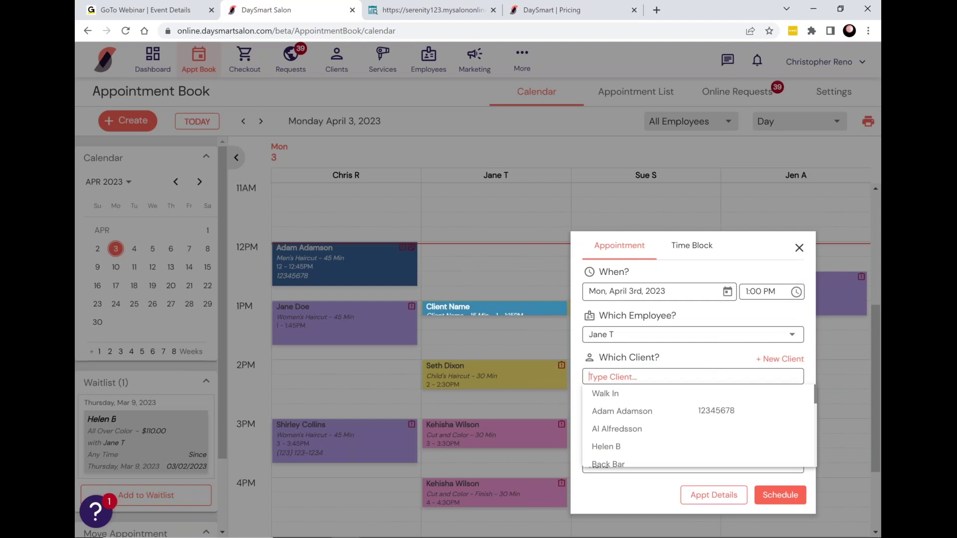
pyautogui.write('shir')
pyautogui.click(633, 397)
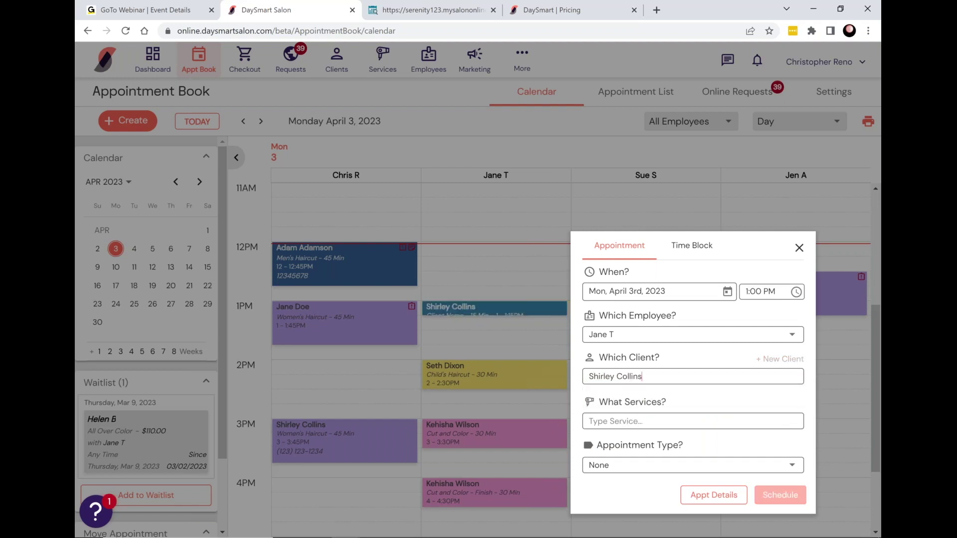
pyautogui.click(635, 422)
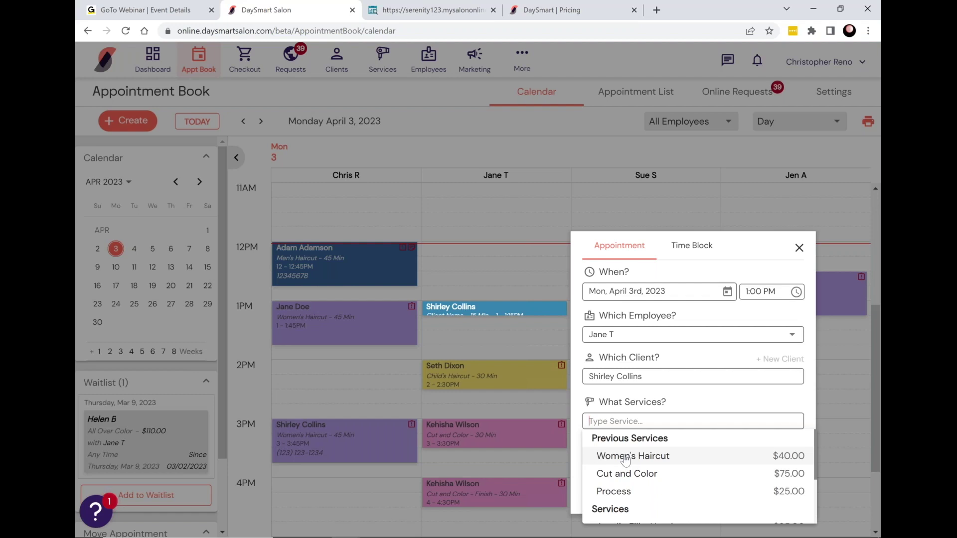
pyautogui.click(624, 458)
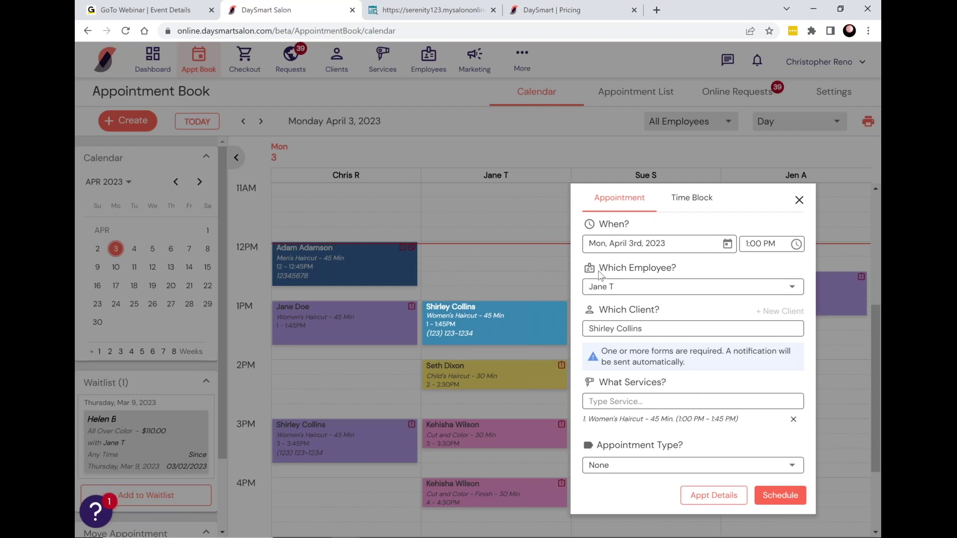
pyautogui.click(784, 496)
# Step: On the salon's online booking site, request an appointment for Wednesday, April 12 with the Child's Haircut service
pyautogui.click(424, 12)
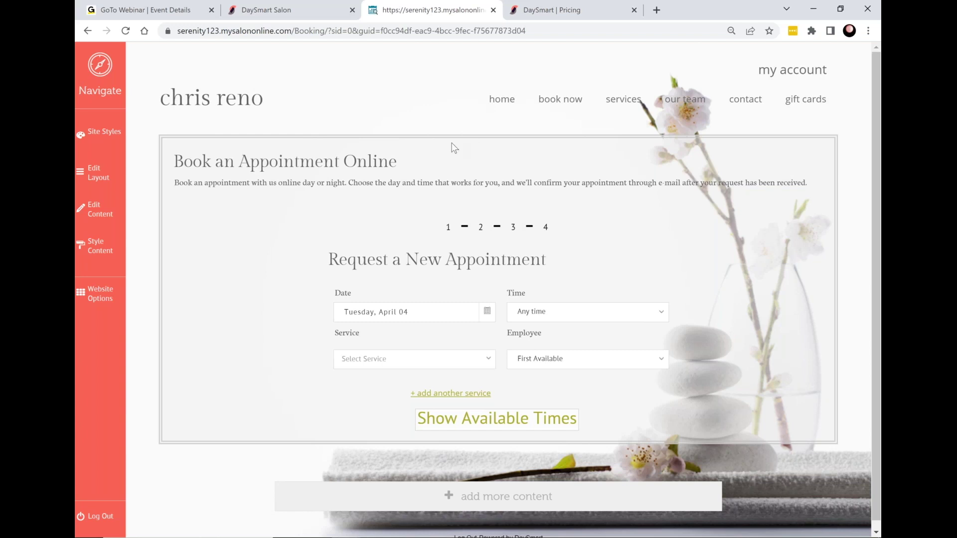
pyautogui.moveTo(464, 248); pyautogui.dragTo(651, 322)
pyautogui.click(605, 239)
pyautogui.click(409, 312)
pyautogui.click(411, 399)
pyautogui.click(414, 359)
pyautogui.click(391, 397)
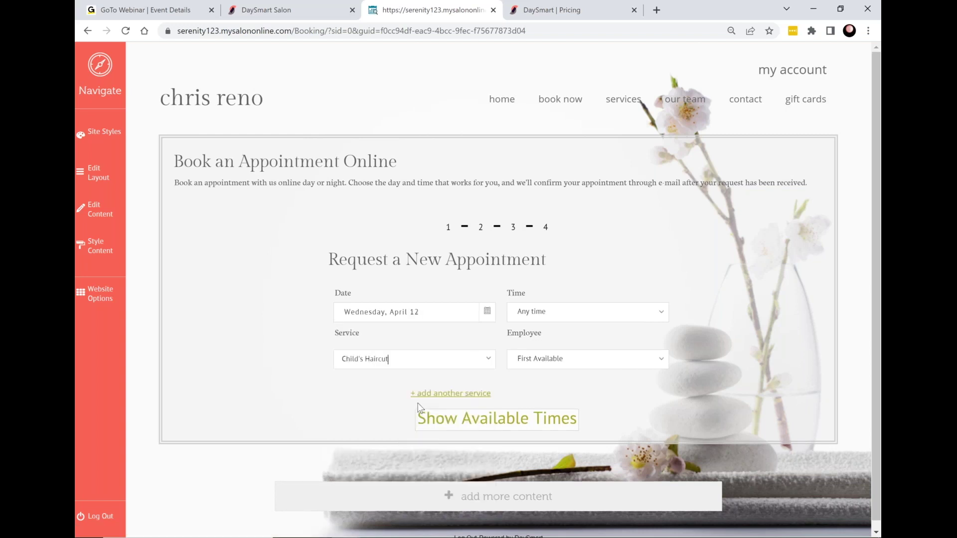
# Step: Show the available times and choose the 9:30 AM slot with the first listed employee
pyautogui.click(507, 426)
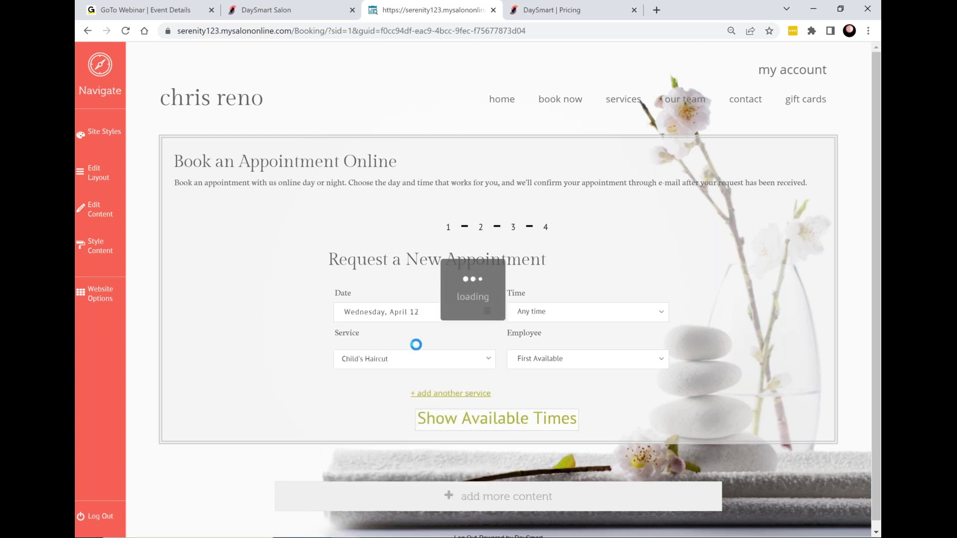
pyautogui.scroll(-1, 429, 343)
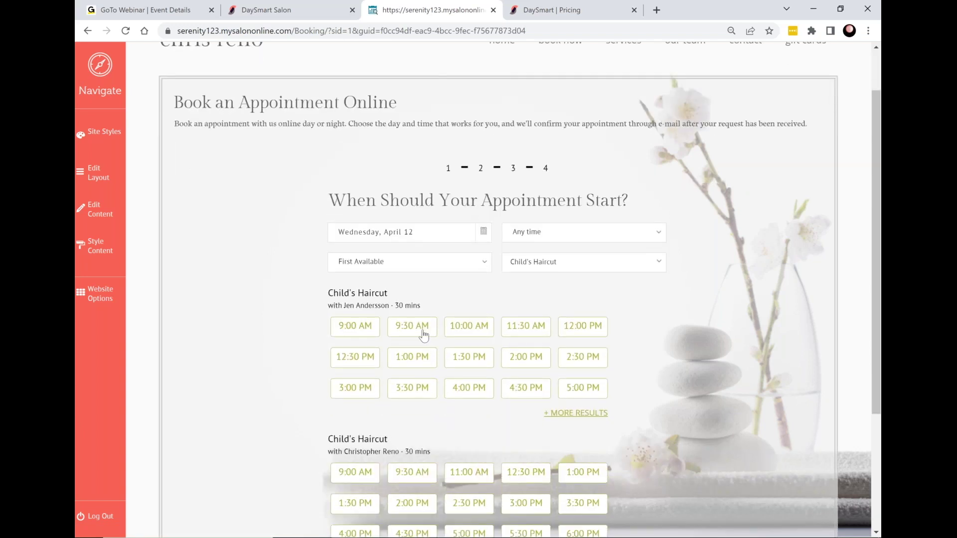
pyautogui.click(422, 332)
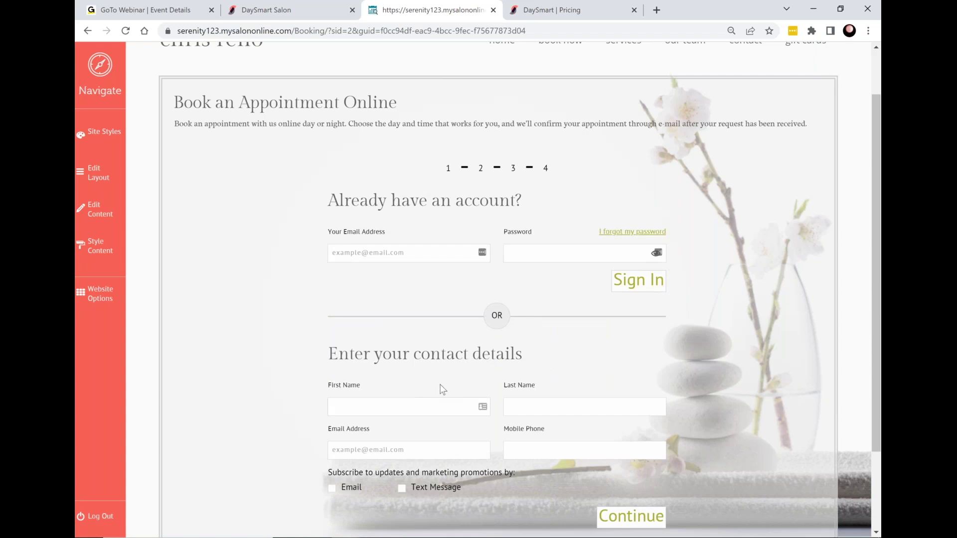
# Step: Fill in the new client's first name, last name, e-mail address and mobile phone, and continue to the card reservation page
pyautogui.scroll(-1, 442, 389)
pyautogui.click(439, 354)
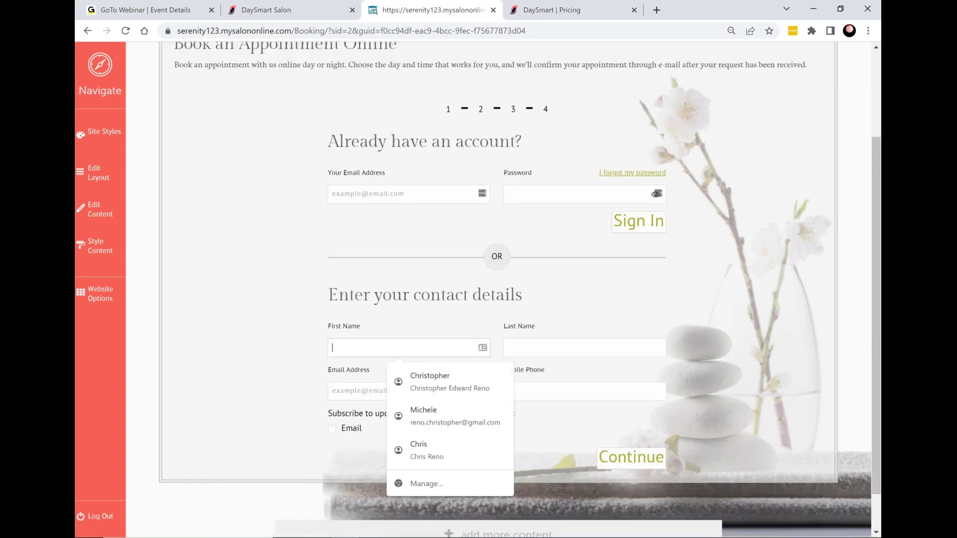
pyautogui.write('asdfasdf')
pyautogui.click(561, 352)
pyautogui.write('asdfasdf')
pyautogui.click(383, 393)
pyautogui.write('asdf')
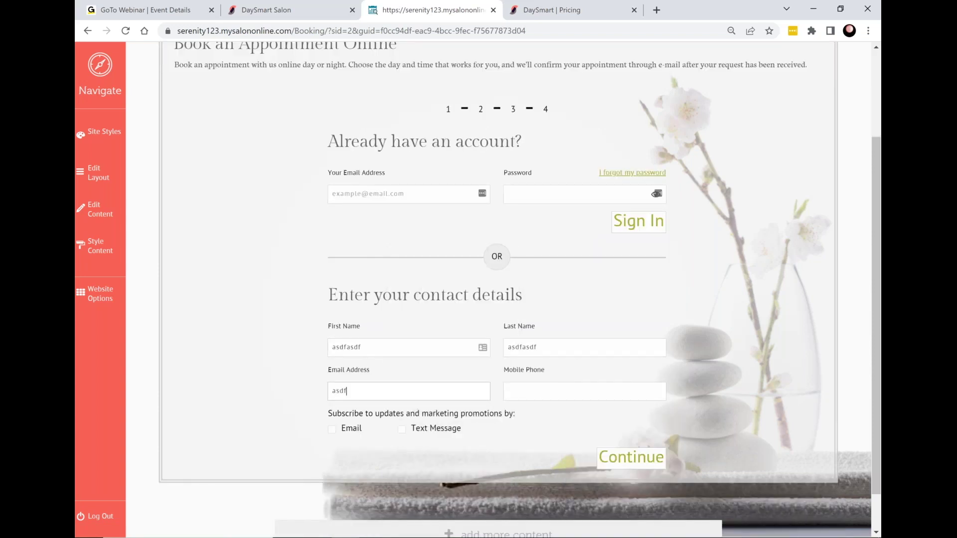
pyautogui.write('asdf@asdf.com')
pyautogui.press('Tab')
pyautogui.write('1231231234')
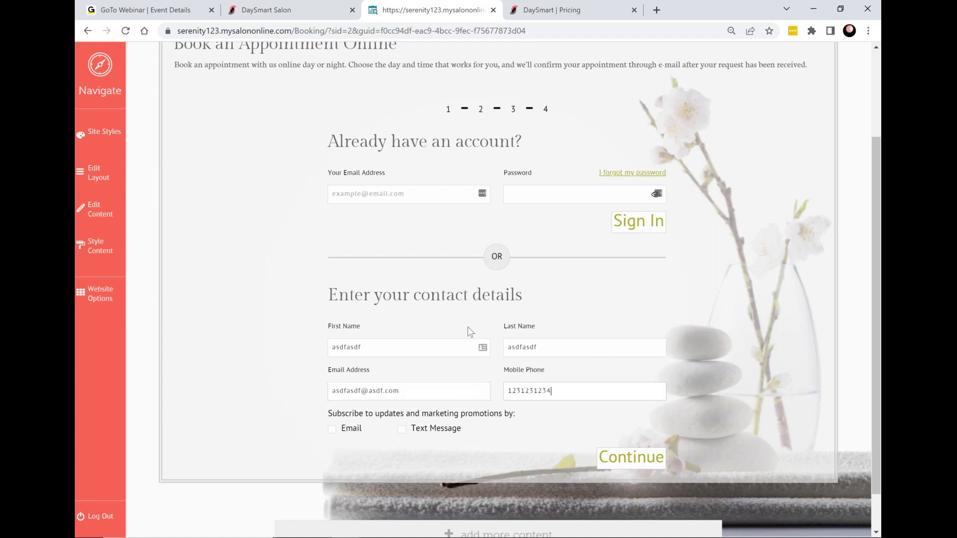
pyautogui.click(618, 459)
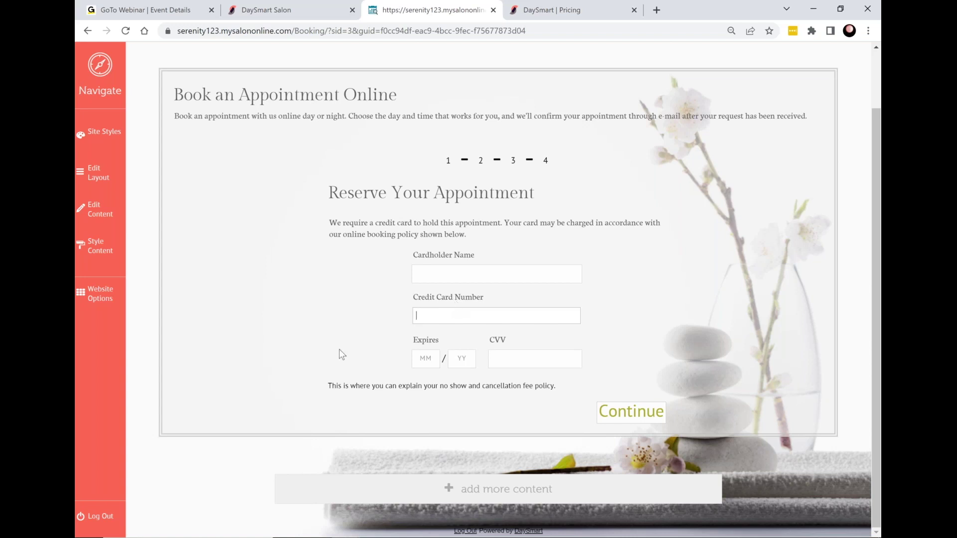
# Step: Highlight the no-show and cancellation fee policy text and try to continue without card details
pyautogui.moveTo(325, 390); pyautogui.dragTo(605, 400)
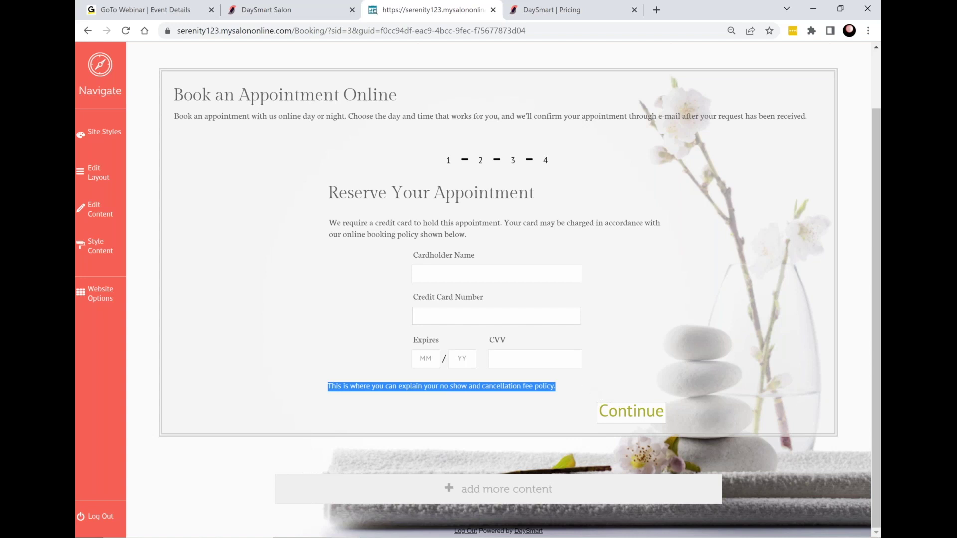
pyautogui.click(635, 413)
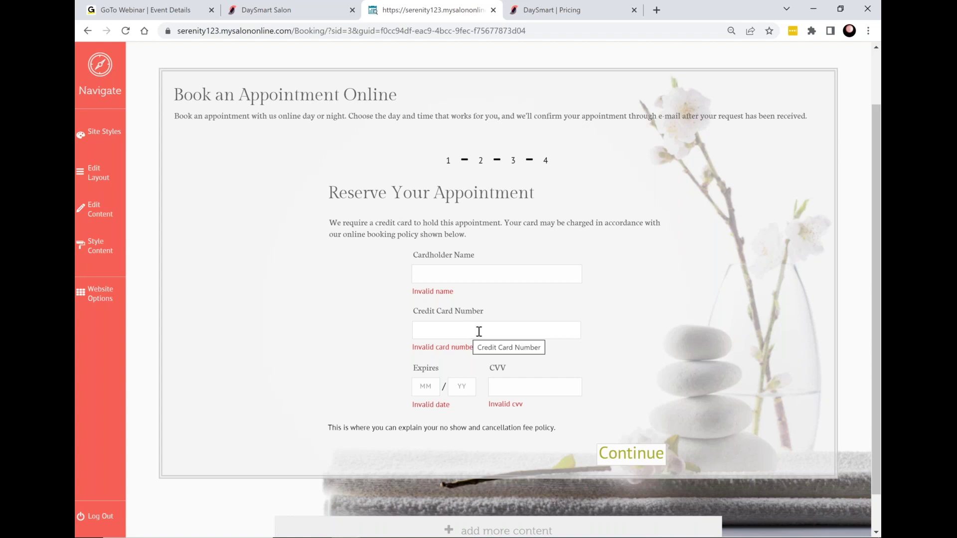
# Step: Dismiss the saved card suggestion and enter a credit card number to hold the appointment
pyautogui.click(465, 332)
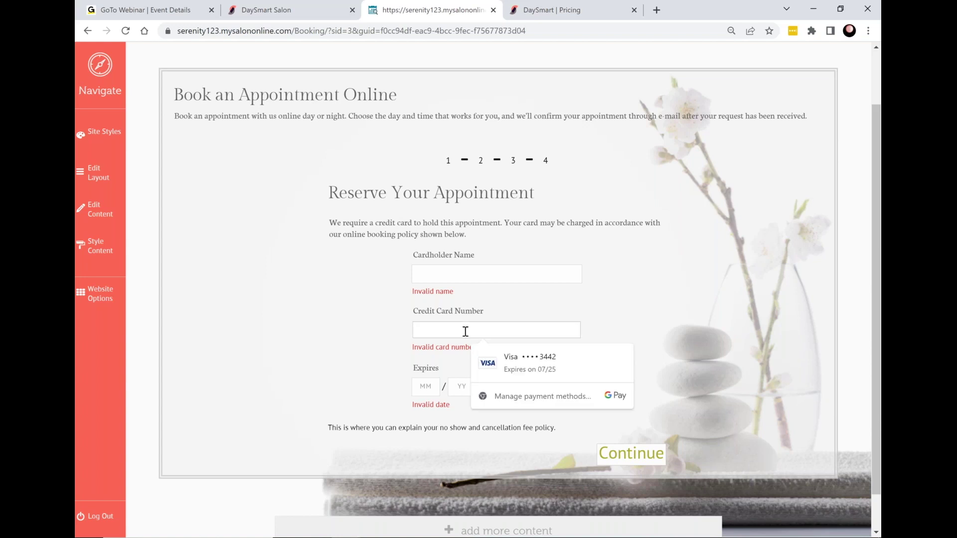
pyautogui.press('Escape')
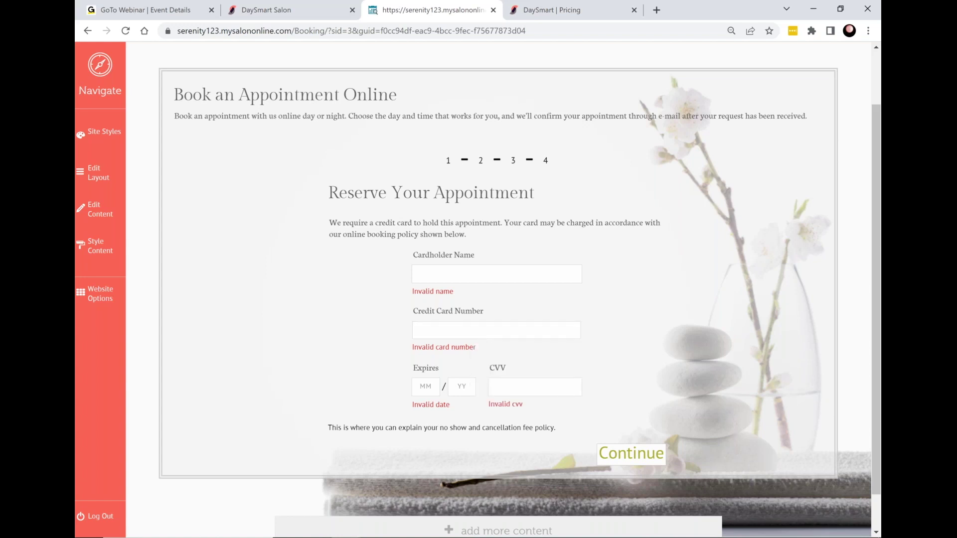
pyautogui.click(458, 330)
pyautogui.write('1231231231231')
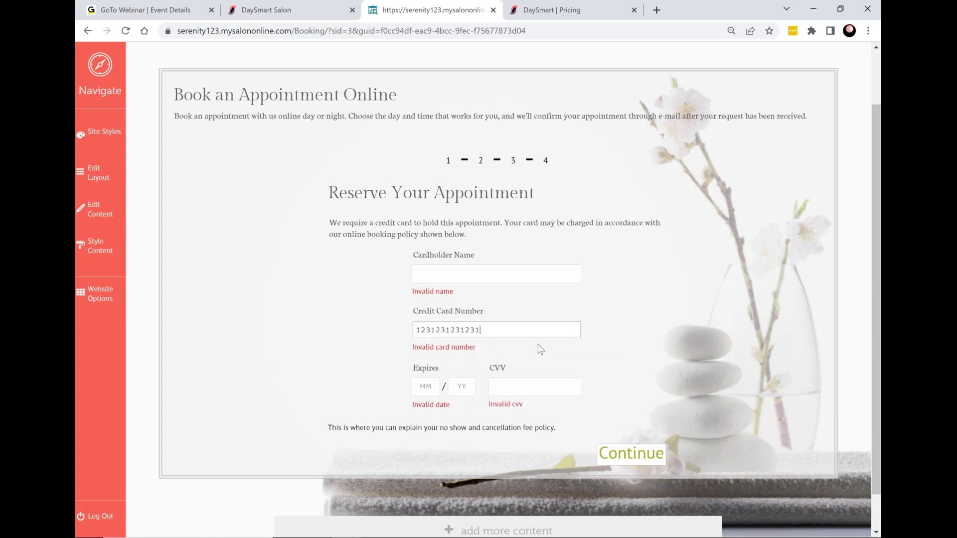
pyautogui.write('23123')
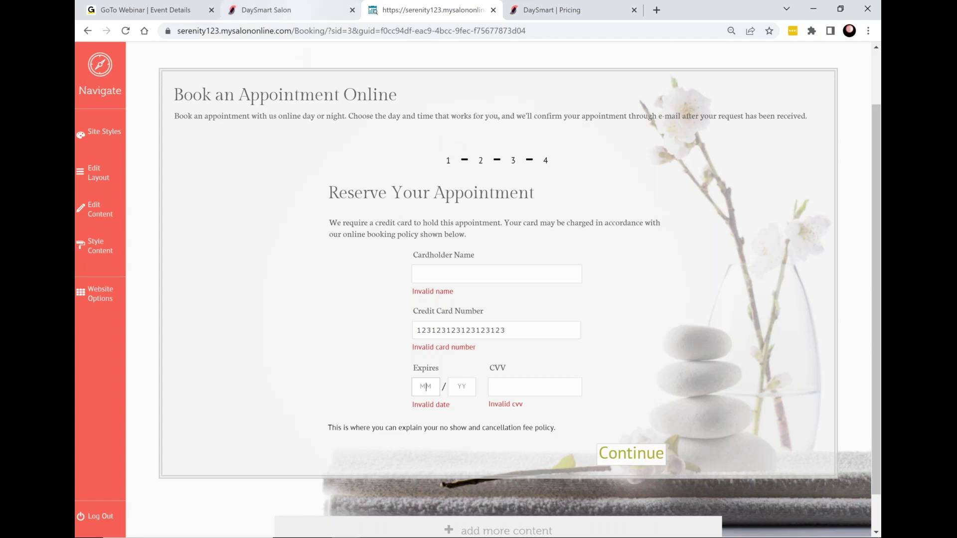
# Step: Return to the appointment book and open the client message conversation dated Thu 03/30
pyautogui.click(292, 10)
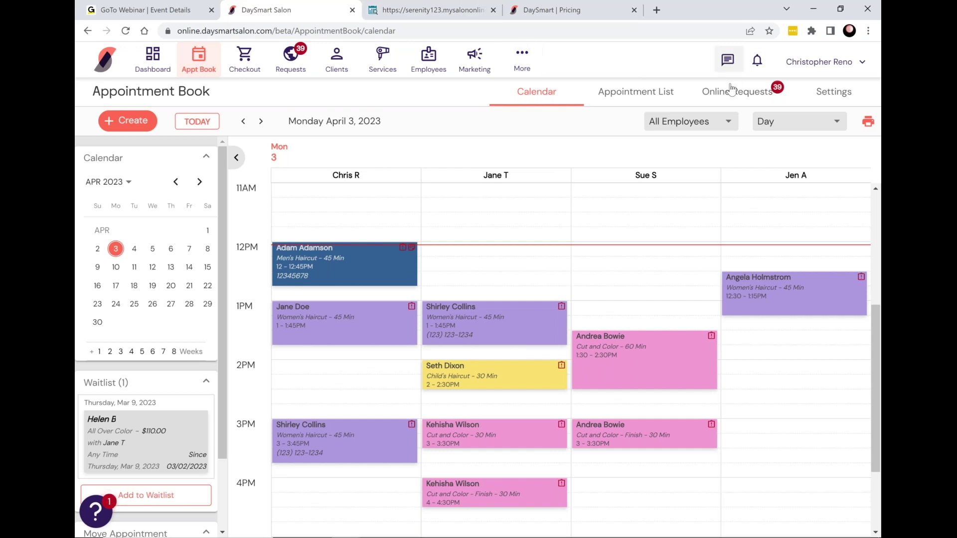
pyautogui.click(727, 62)
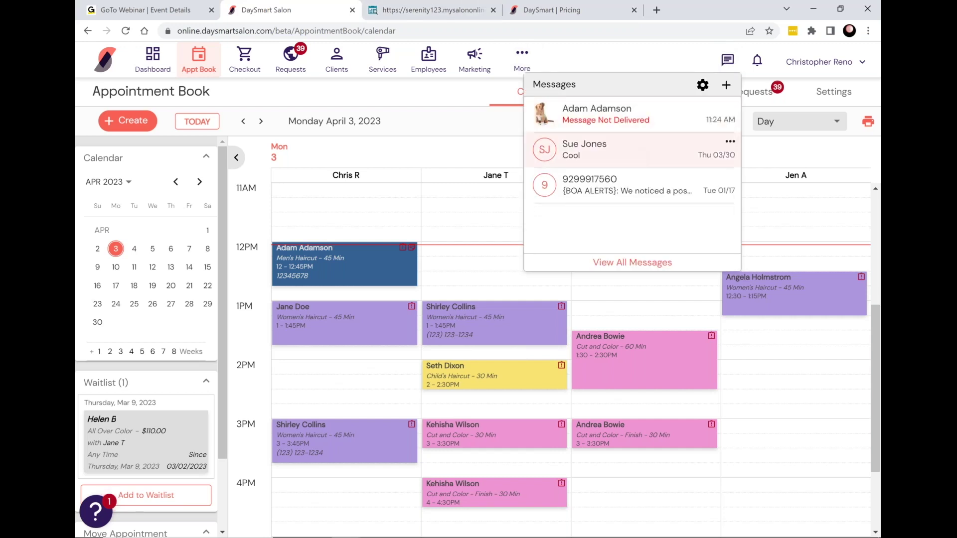
pyautogui.click(623, 149)
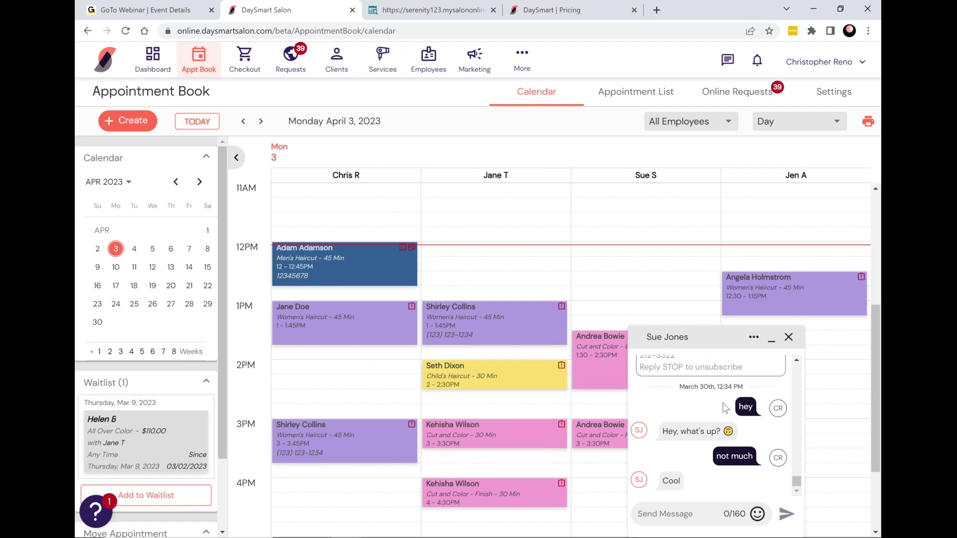
# Step: Open the Forms list and collapse the client conversation window
pyautogui.click(533, 63)
pyautogui.click(527, 292)
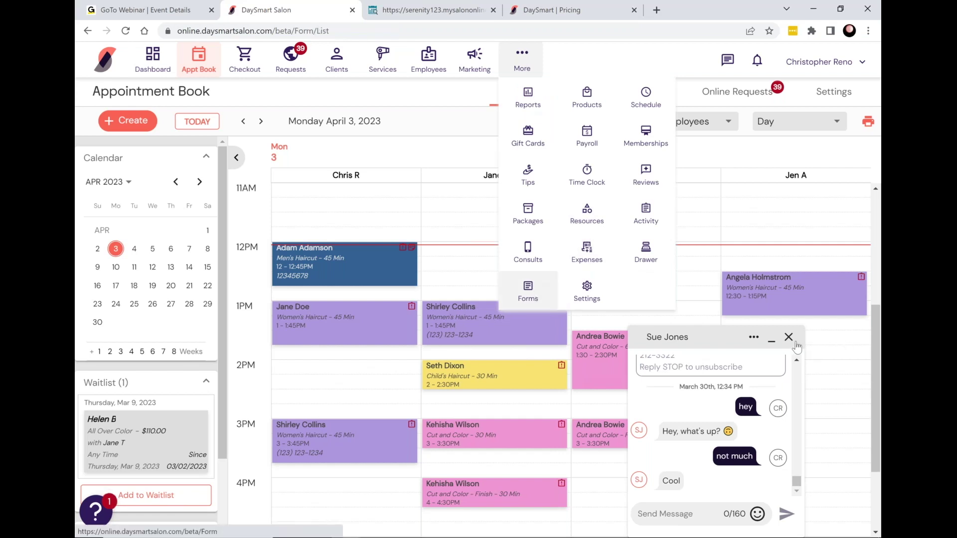
pyautogui.click(795, 344)
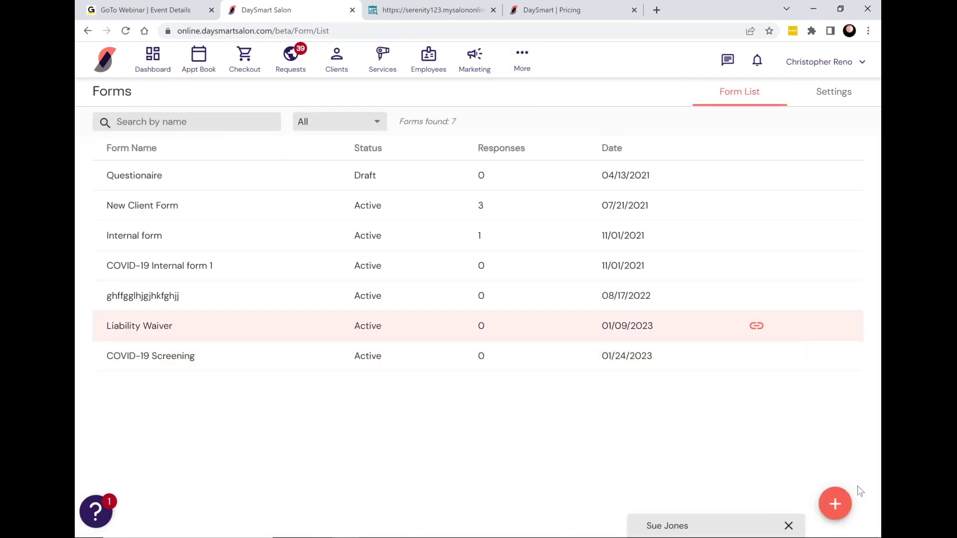
# Step: Create a new form from the Liability Waiver template and continue to its design stage
pyautogui.click(835, 503)
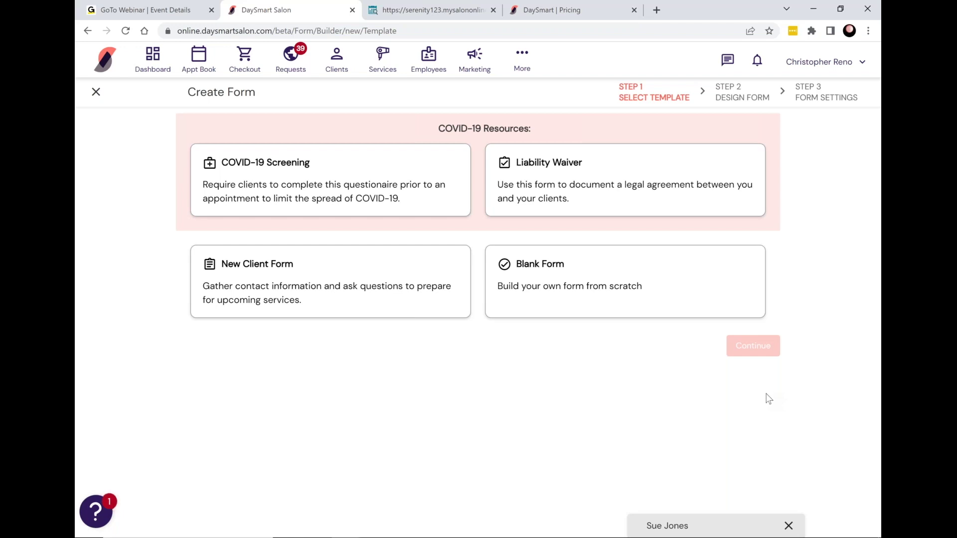
pyautogui.click(586, 200)
pyautogui.click(756, 348)
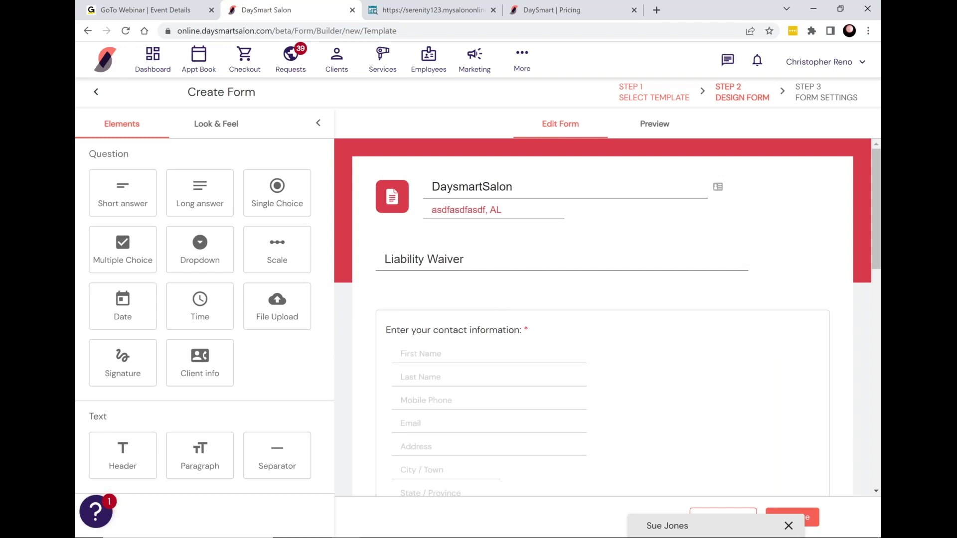
# Step: Review the Liability Waiver form's elements, preview the form and draw a test signature in its signature box
pyautogui.scroll(-2, 476, 309)
pyautogui.moveTo(286, 312); pyautogui.dragTo(297, 306)
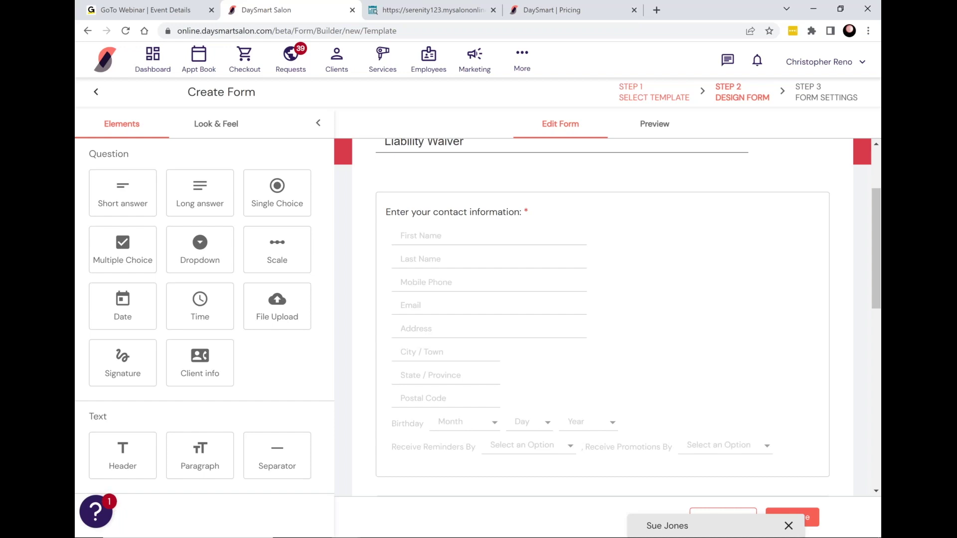
pyautogui.scroll(-5, 637, 346)
pyautogui.scroll(-5, 459, 309)
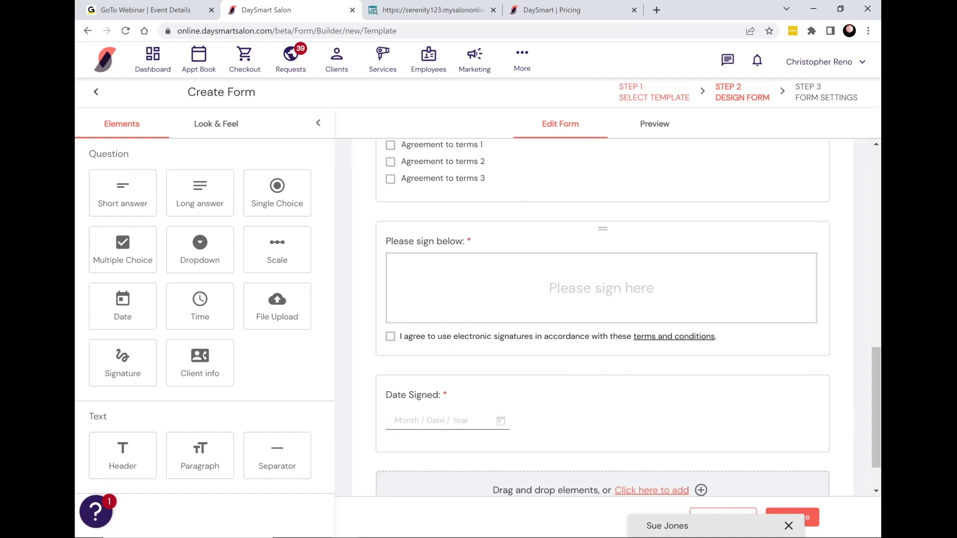
pyautogui.click(655, 124)
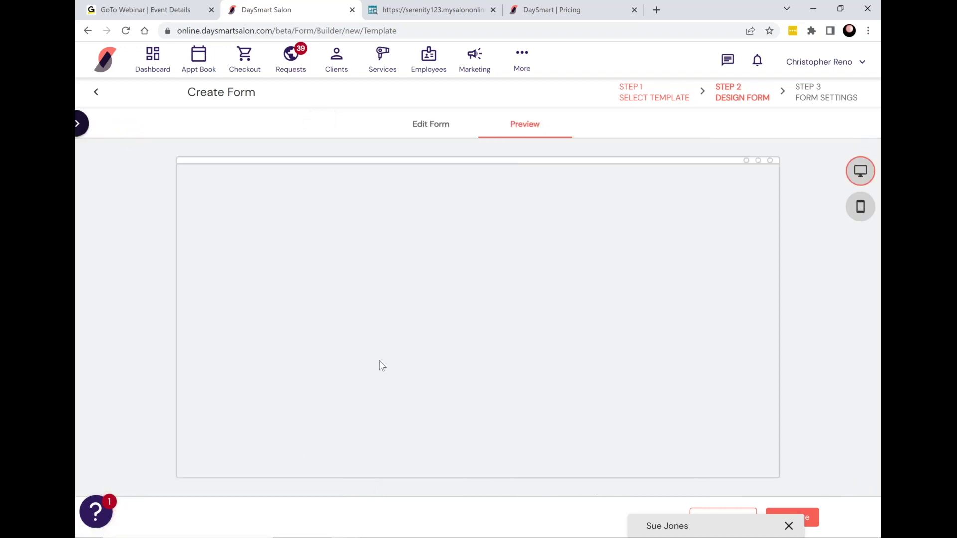
pyautogui.scroll(-7, 399, 335)
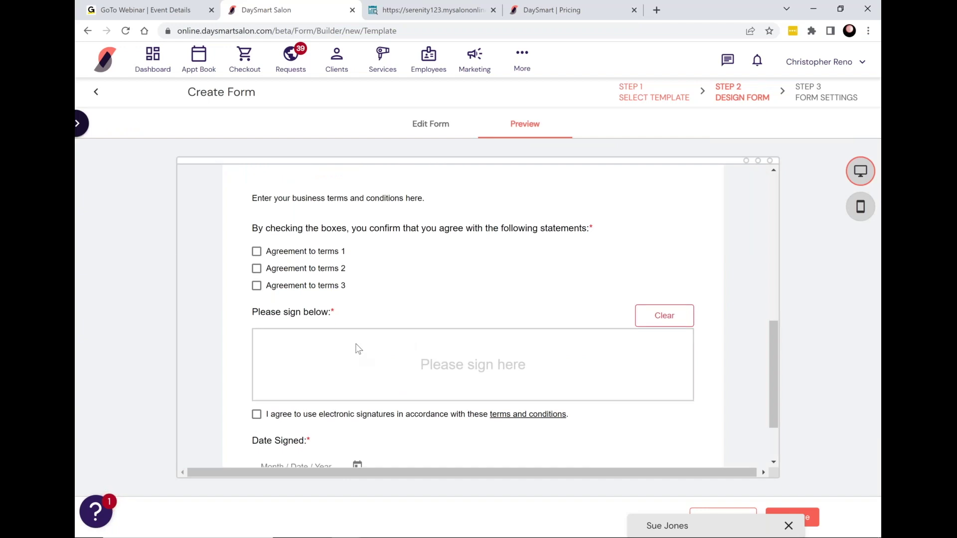
pyautogui.moveTo(335, 344)
pyautogui.mouseDown()
pyautogui.moveTo(279, 367)
pyautogui.moveTo(404, 377)
pyautogui.mouseUp()
pyautogui.moveTo(586, 364); pyautogui.dragTo(311, 344)
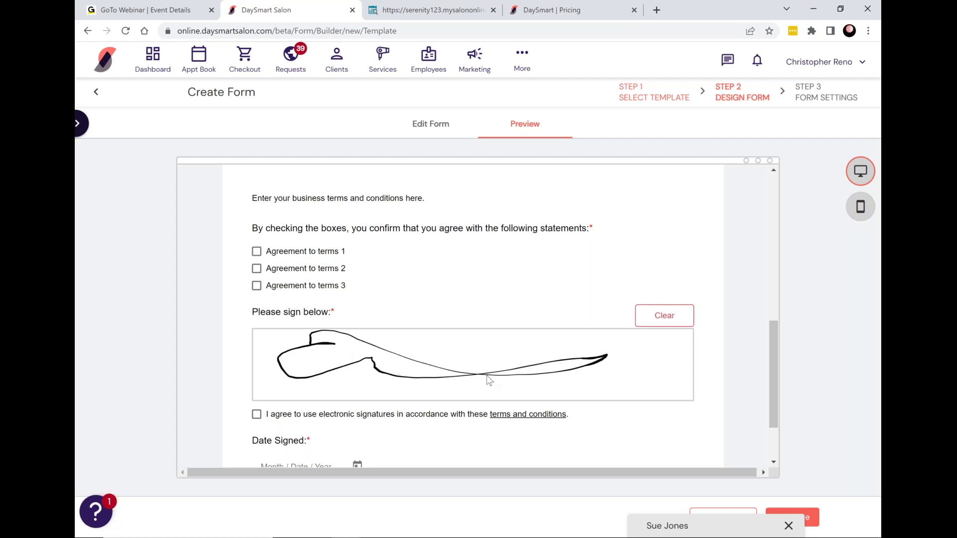
# Step: Finish drawing the test signature in the form preview, close the client conversation window and continue to the form settings
pyautogui.moveTo(486, 358)
pyautogui.mouseDown()
pyautogui.moveTo(590, 381)
pyautogui.moveTo(453, 361)
pyautogui.moveTo(286, 375)
pyautogui.mouseUp()
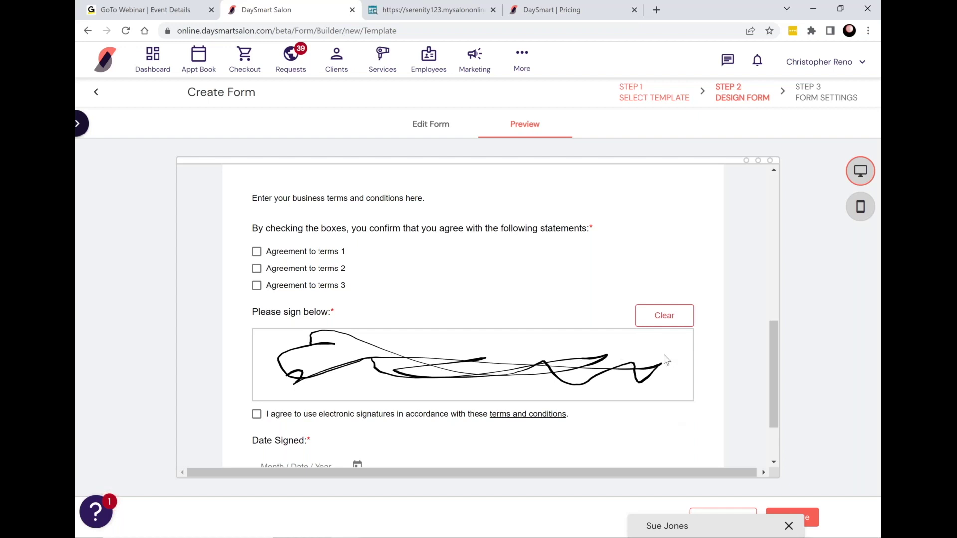
pyautogui.click(836, 519)
pyautogui.click(788, 526)
pyautogui.click(793, 518)
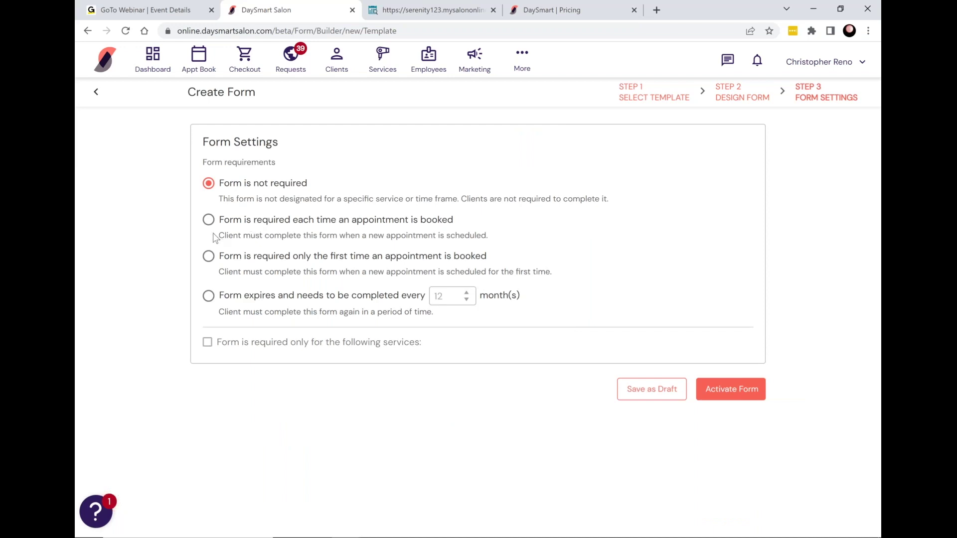
# Step: Require the form each time an appointment is booked and pick the Hair Color category as its only applicable services
pyautogui.click(209, 220)
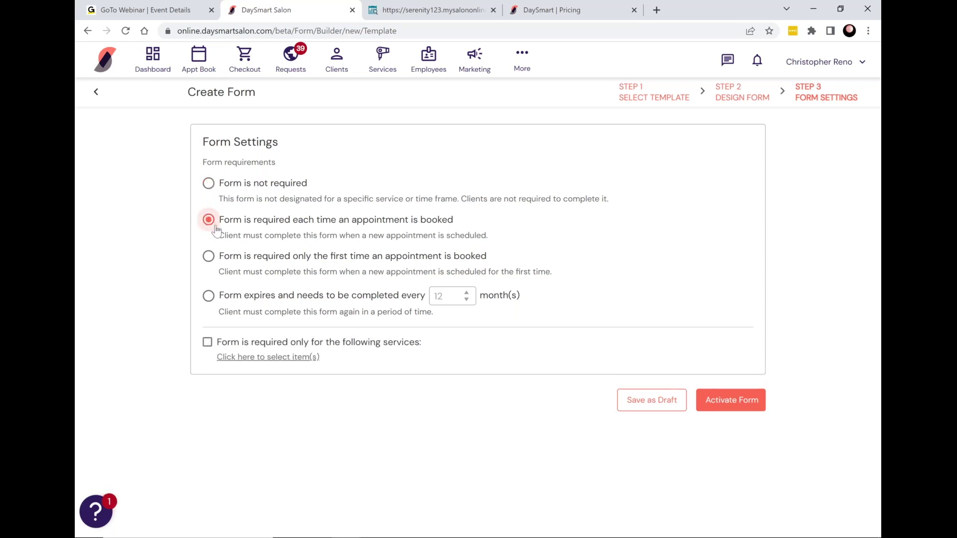
pyautogui.click(373, 257)
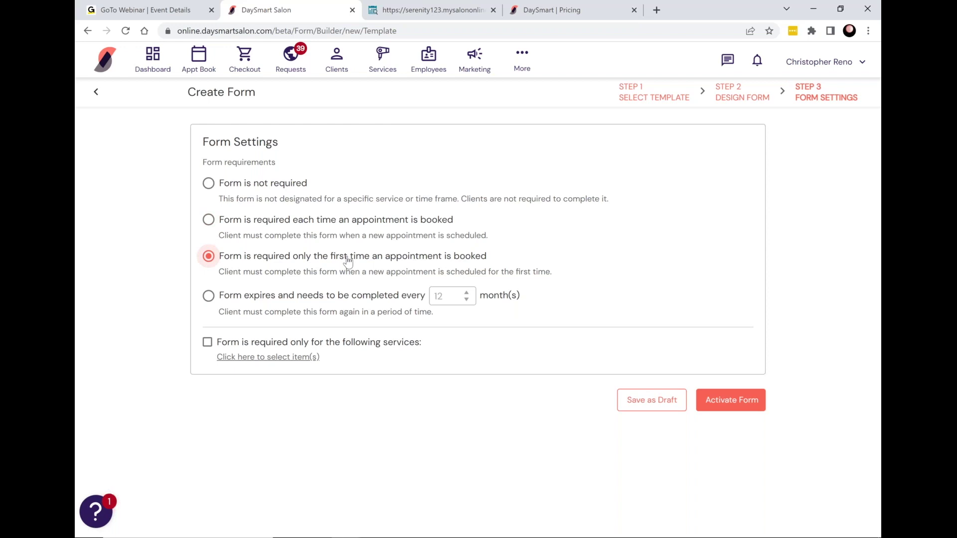
pyautogui.click(208, 221)
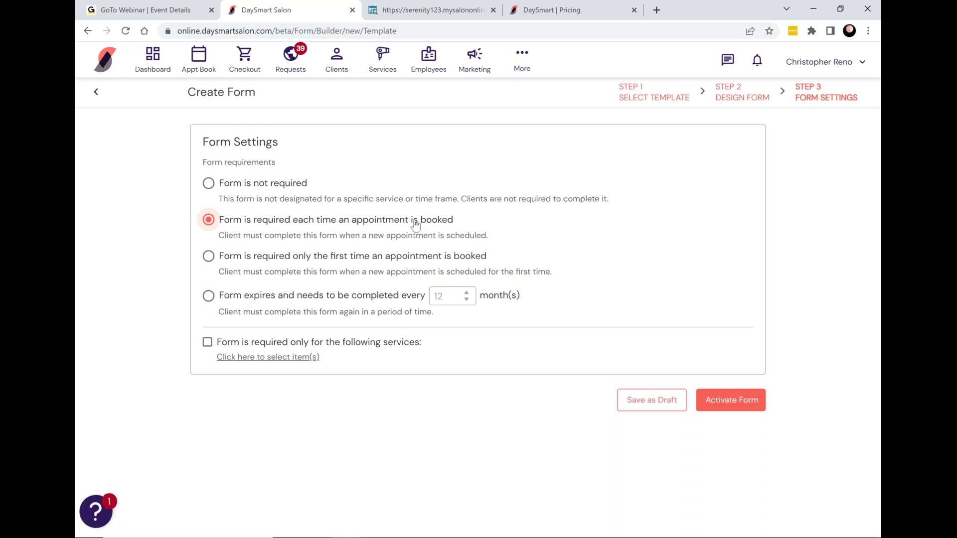
pyautogui.click(208, 342)
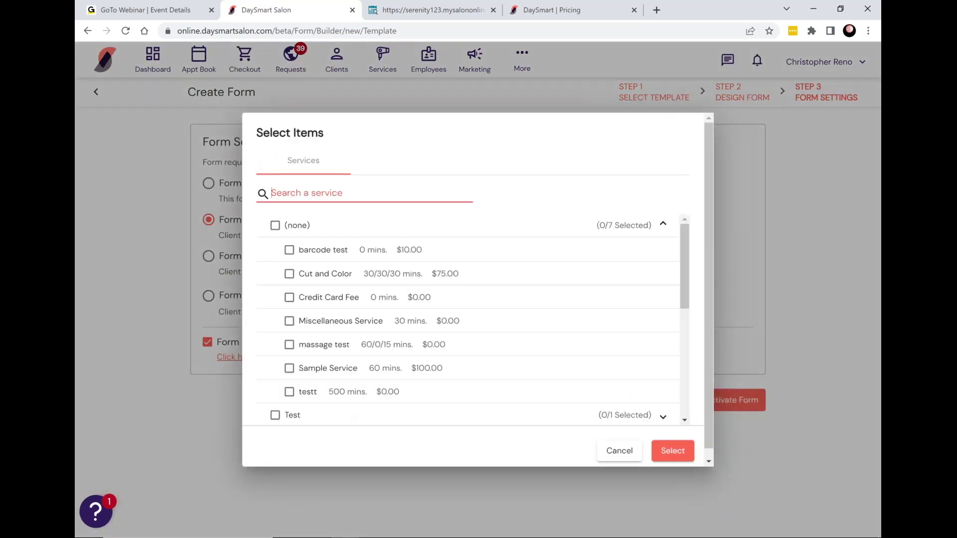
pyautogui.scroll(-4, 349, 339)
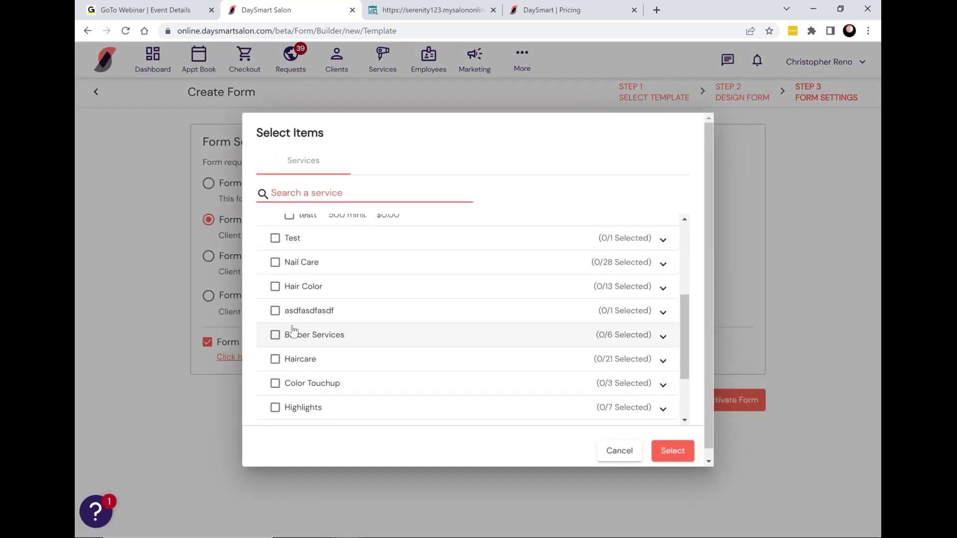
pyautogui.click(275, 286)
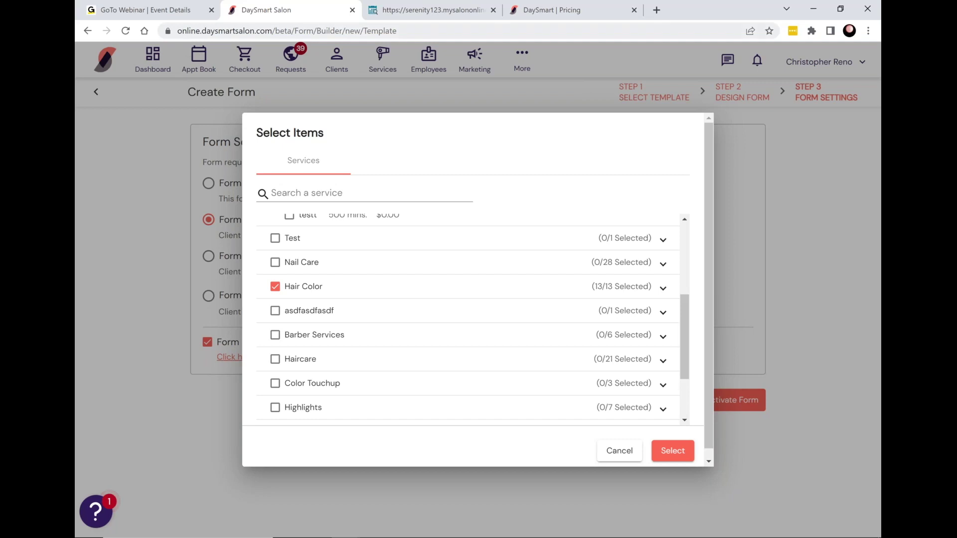
# Step: Leave the service selection, discard the new form and return to the appointment book
pyautogui.click(185, 130)
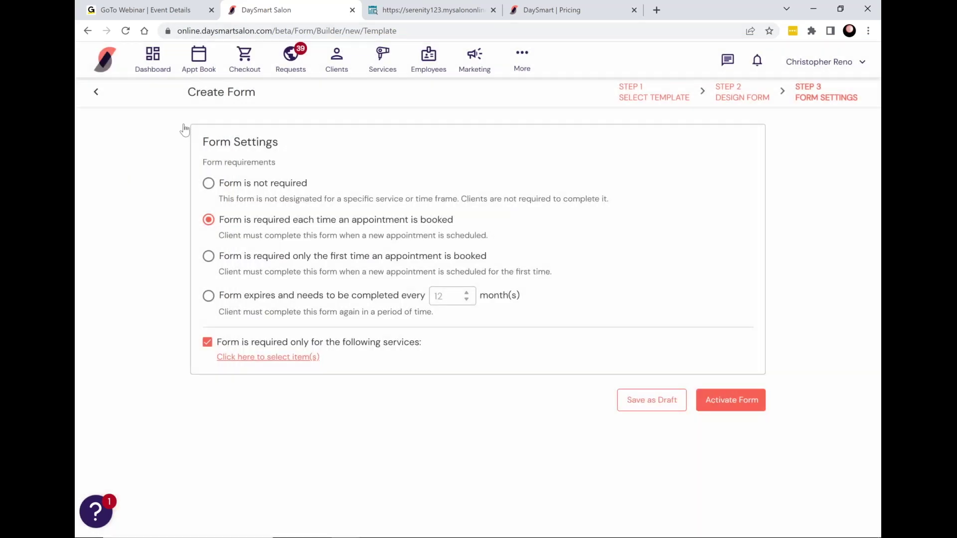
pyautogui.click(199, 59)
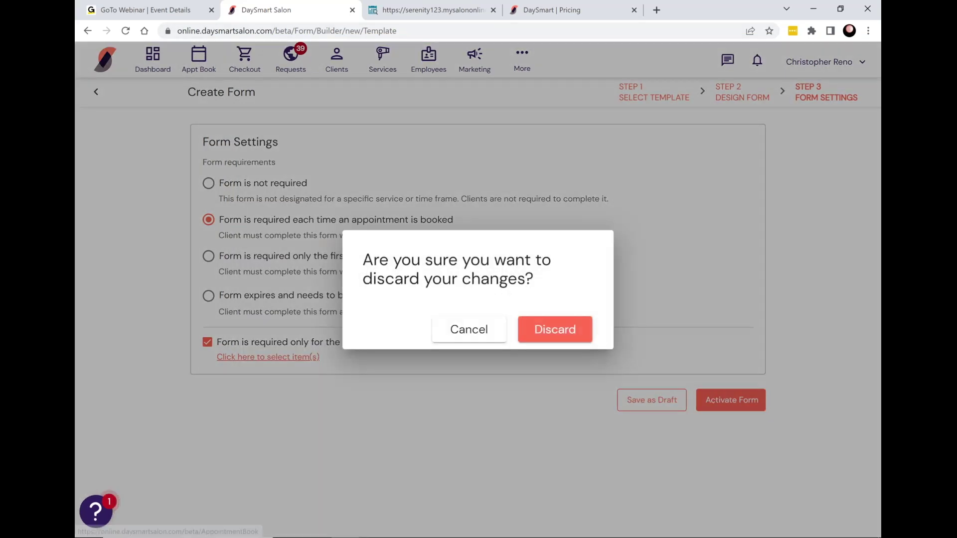
pyautogui.click(564, 337)
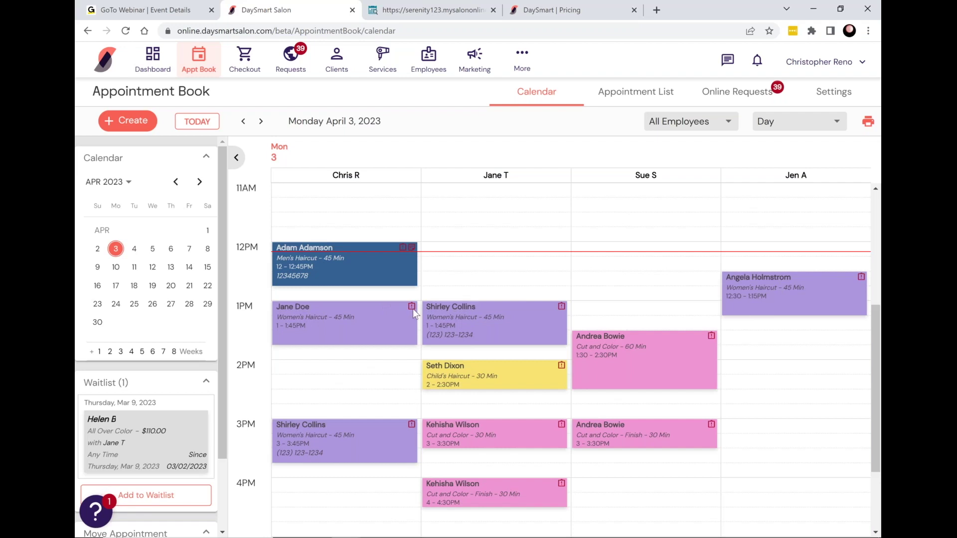
# Step: View the missing New Client Form for the first employee's 1 PM haircut, and return to the calendar to close the appointment details
pyautogui.moveTo(411, 307)
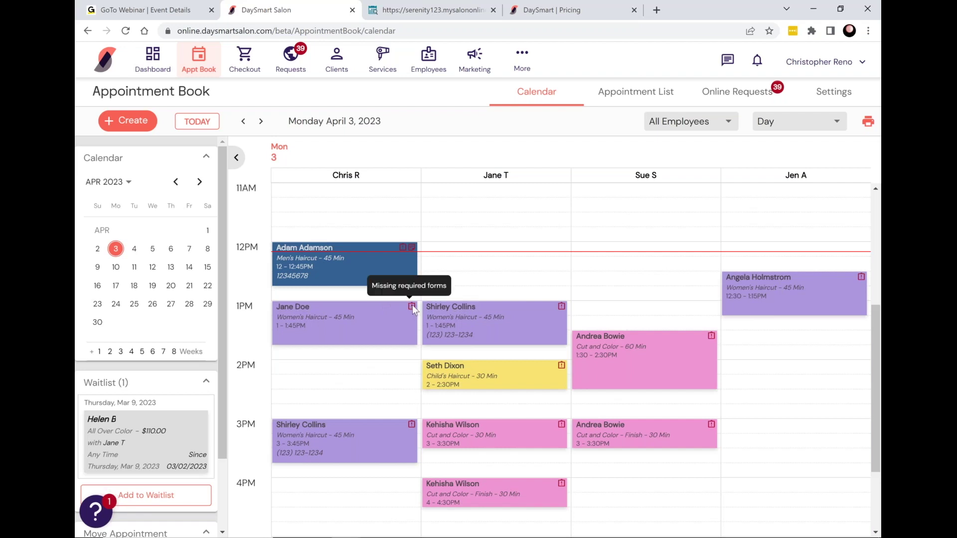
pyautogui.click(380, 325)
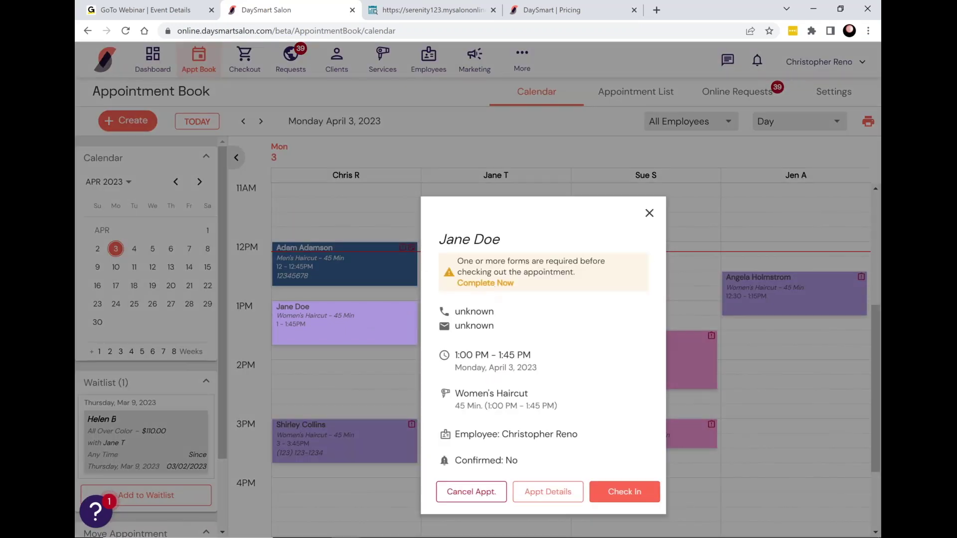
pyautogui.click(486, 283)
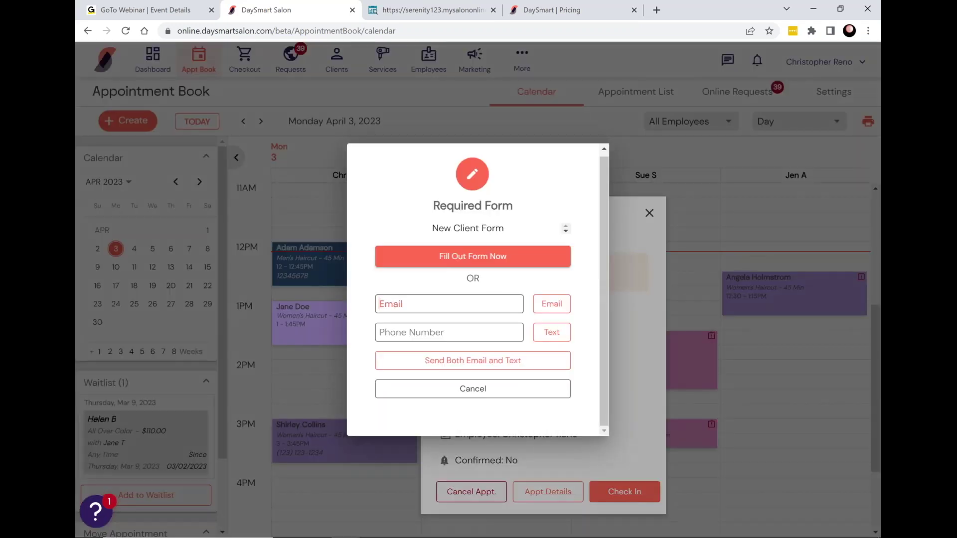
pyautogui.click(508, 263)
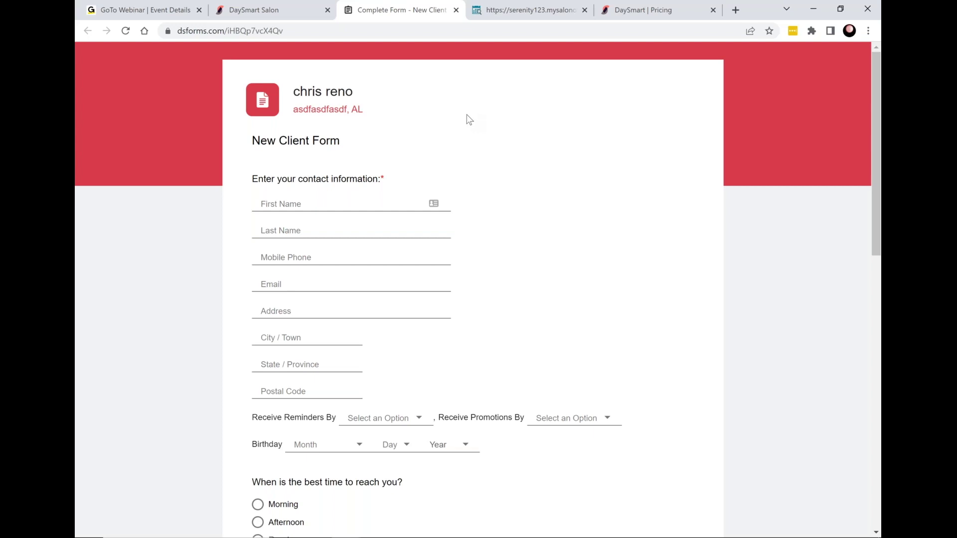
pyautogui.click(255, 10)
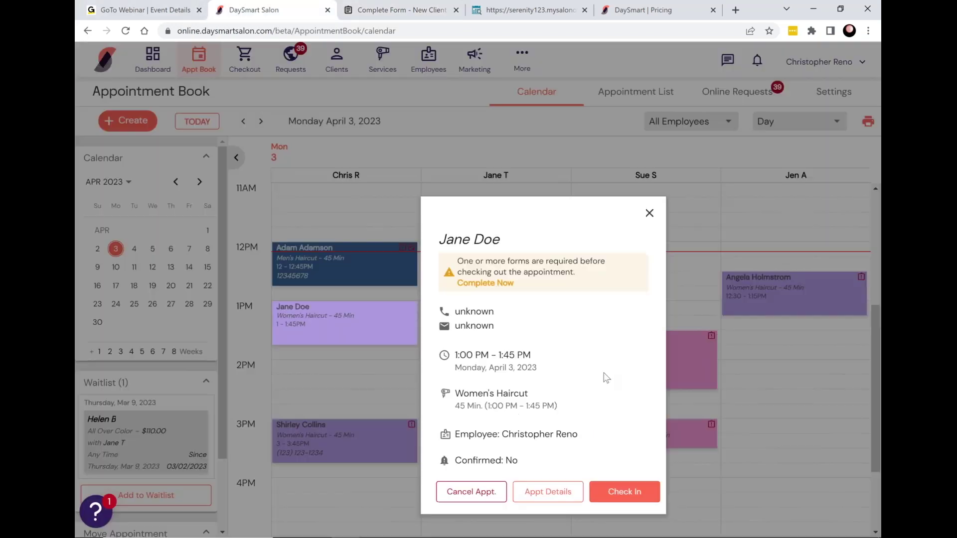
pyautogui.click(649, 213)
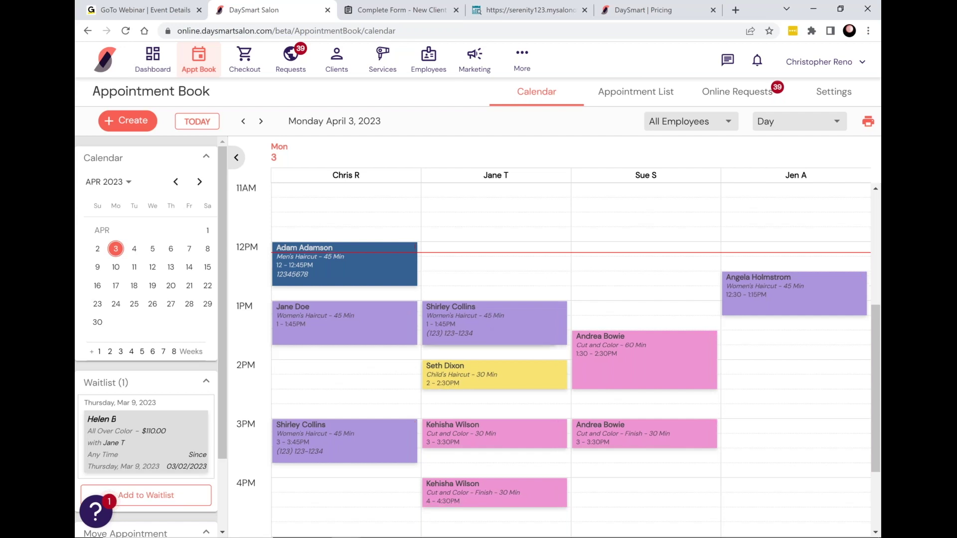
# Step: Check in the second employee's 1 PM Women's Haircut appointment and start its checkout
pyautogui.click(498, 324)
pyautogui.click(762, 488)
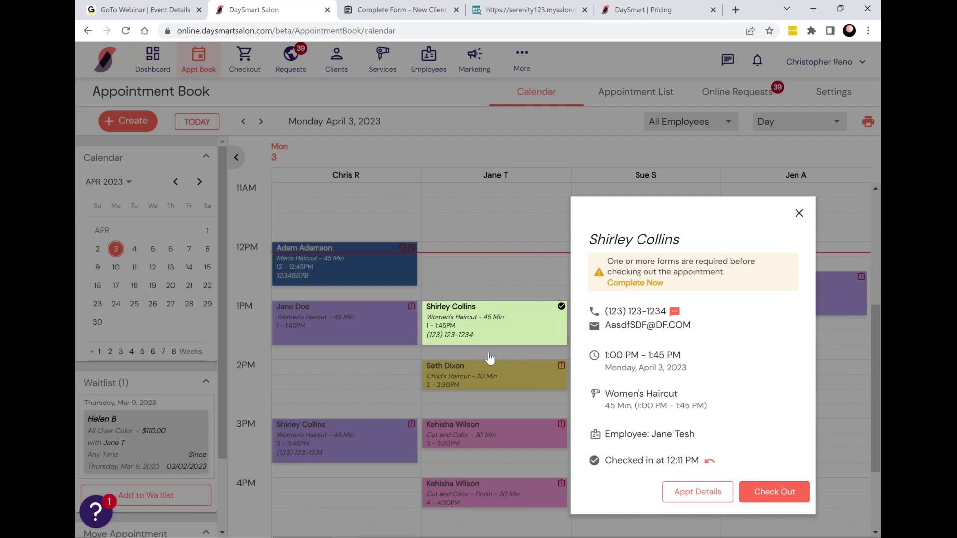
pyautogui.click(774, 492)
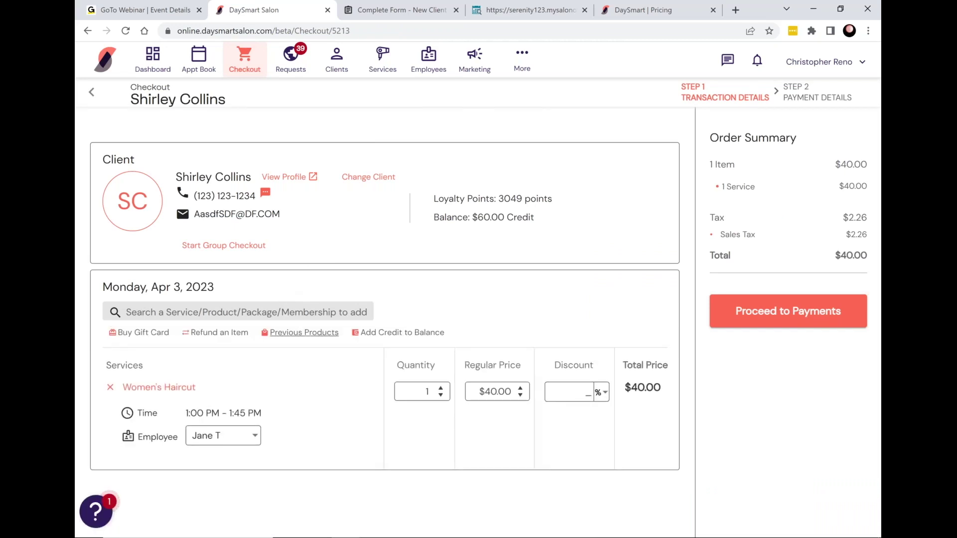
# Step: Show the client's previous products and proceed to the payment details to check the saved cards
pyautogui.click(302, 332)
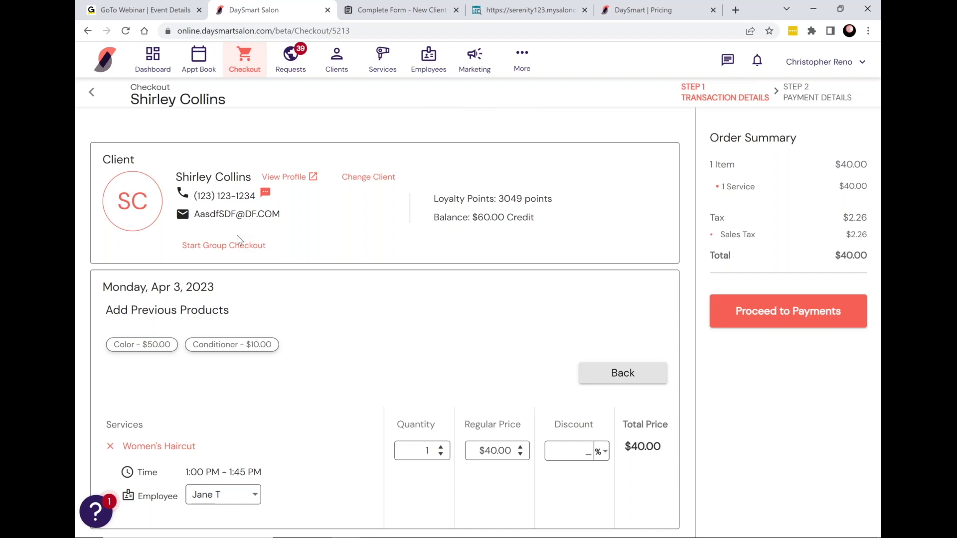
pyautogui.click(787, 313)
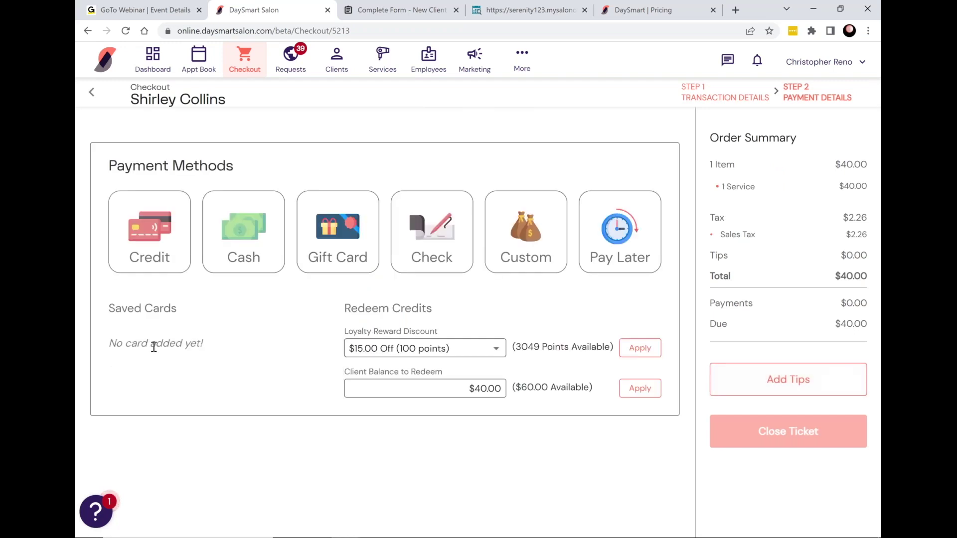
pyautogui.moveTo(108, 343); pyautogui.dragTo(203, 343)
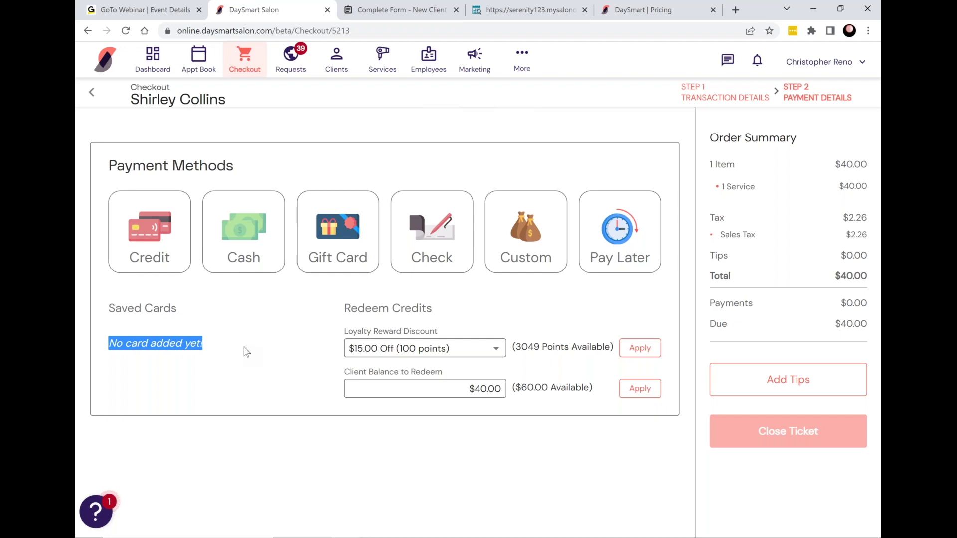
# Step: Back out of the credit card payment and add a $40.00 cash payment instead
pyautogui.click(178, 249)
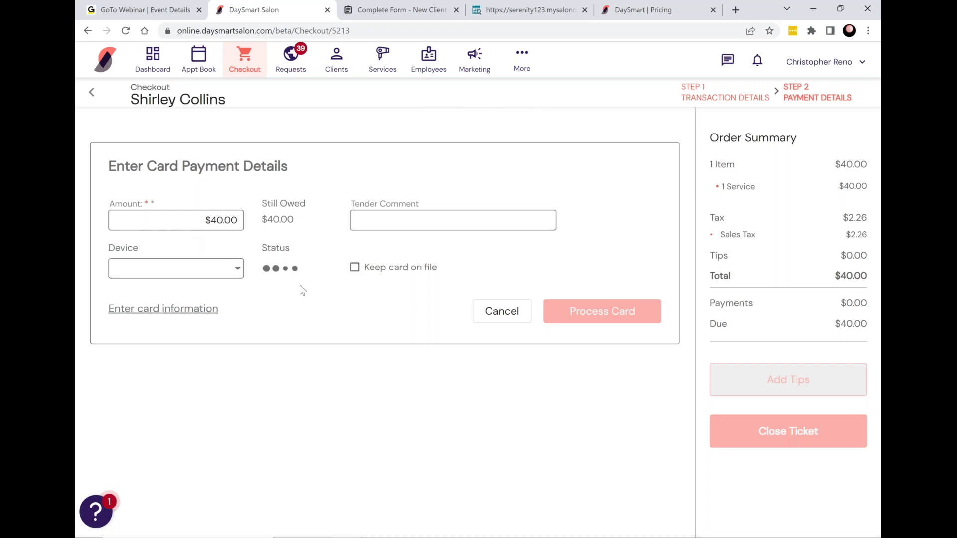
pyautogui.click(509, 321)
pyautogui.click(244, 232)
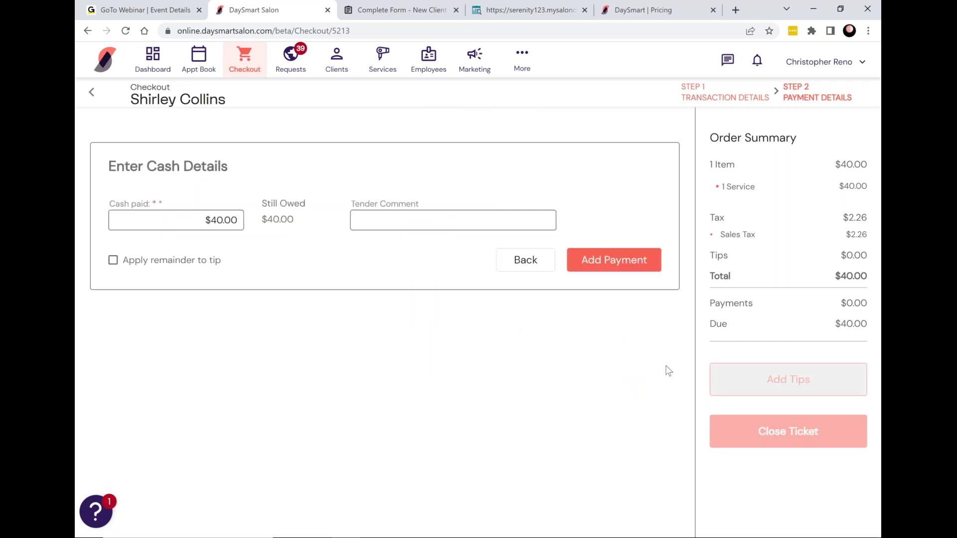
pyautogui.click(628, 268)
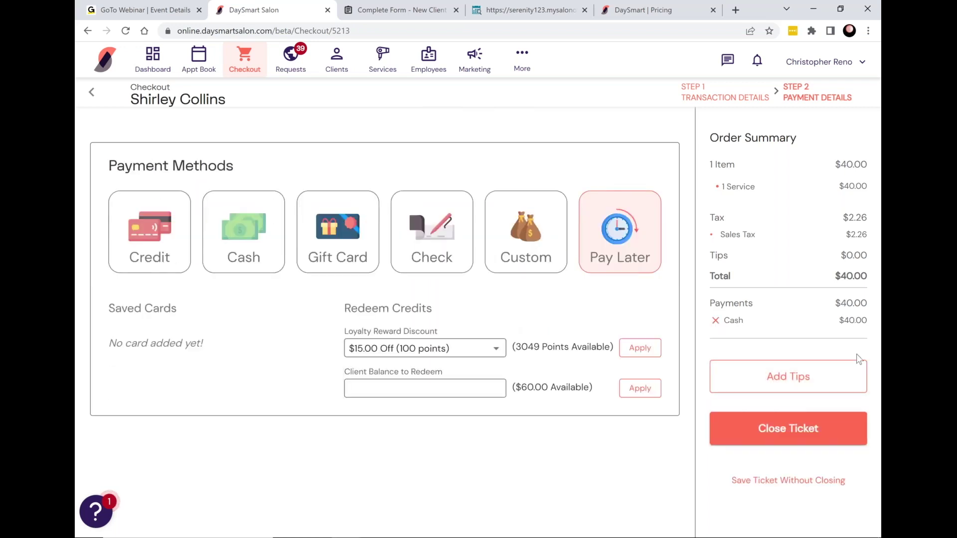
# Step: Close the ticket and skip the receipt
pyautogui.moveTo(840, 321); pyautogui.dragTo(868, 324)
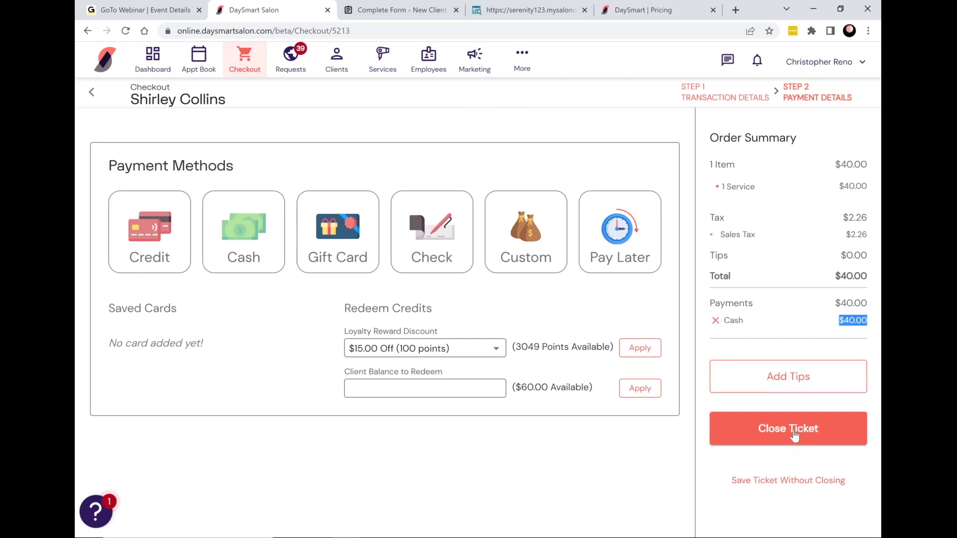
pyautogui.click(792, 434)
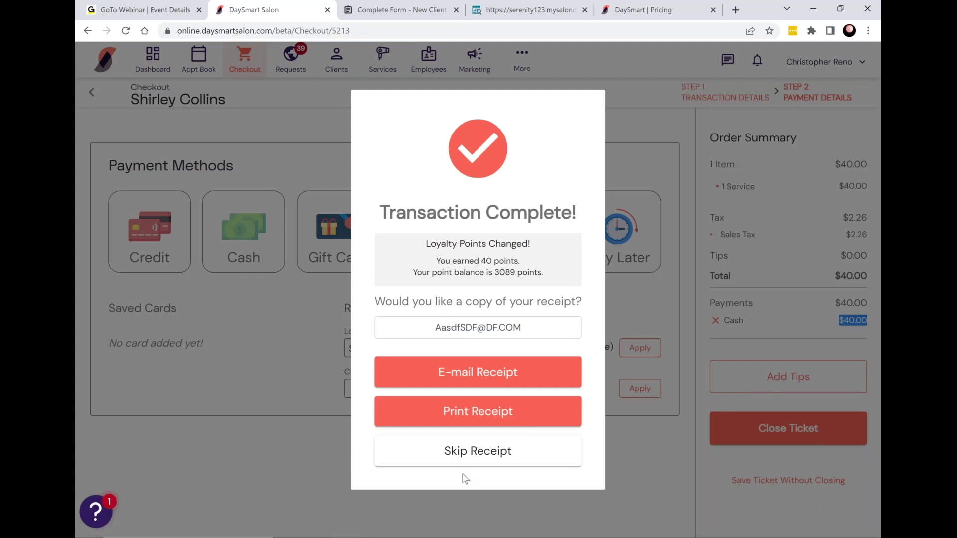
pyautogui.click(519, 461)
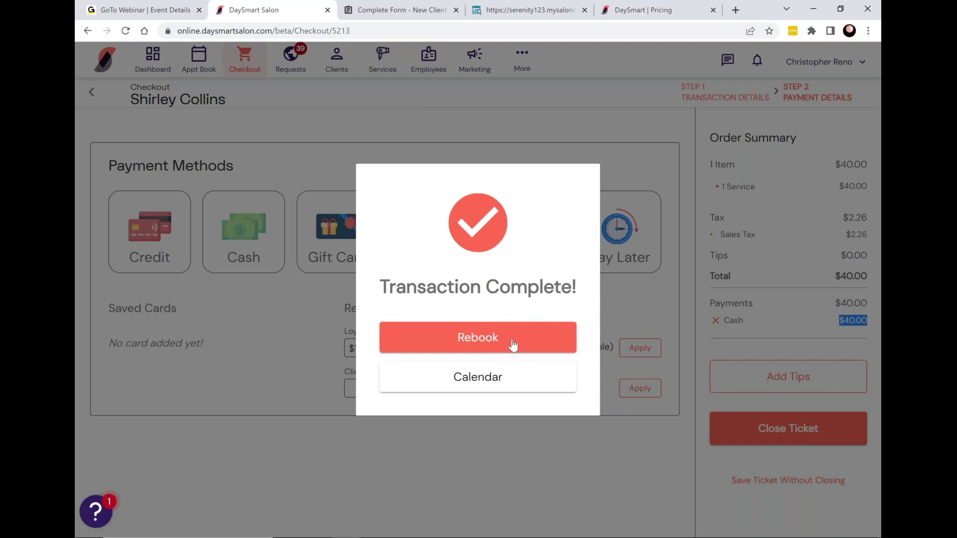
# Step: Rebook the client's Women's Haircut four weeks ahead, on Monday, May 1st, 2023 at 1:00 PM with the same employee
pyautogui.click(513, 346)
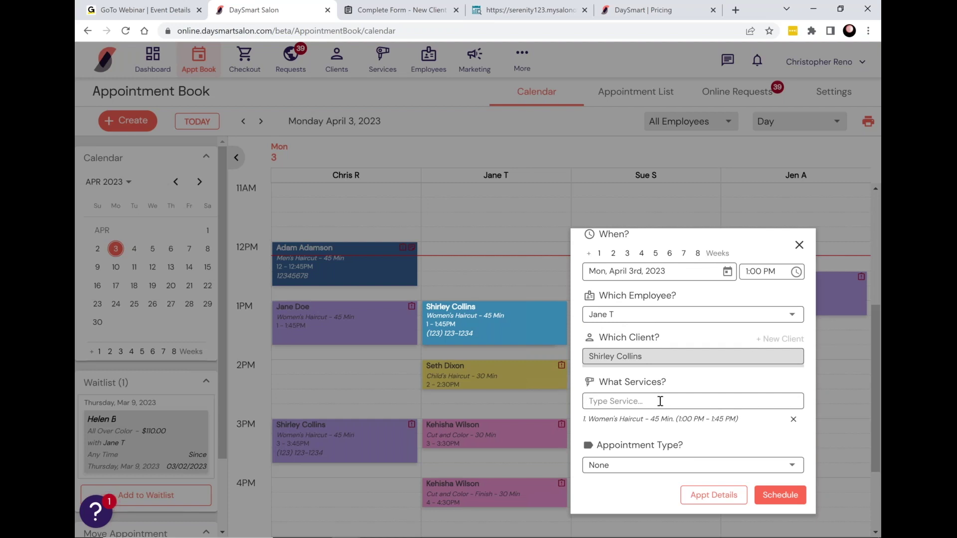
pyautogui.click(641, 254)
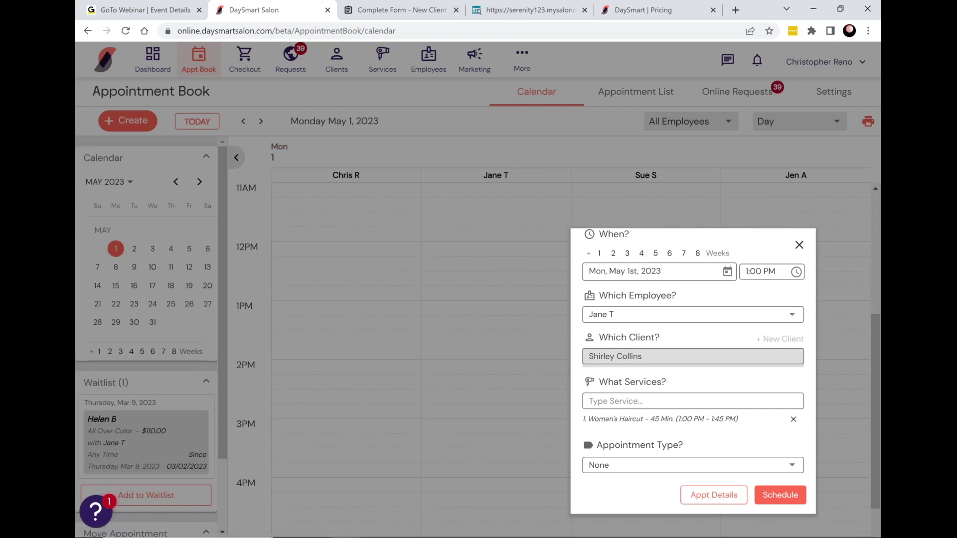
pyautogui.click(670, 272)
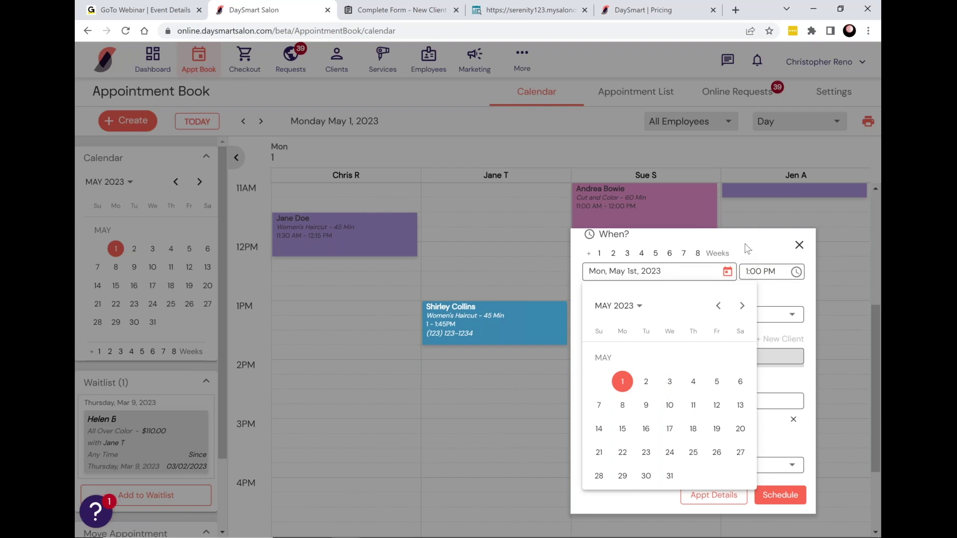
pyautogui.click(625, 273)
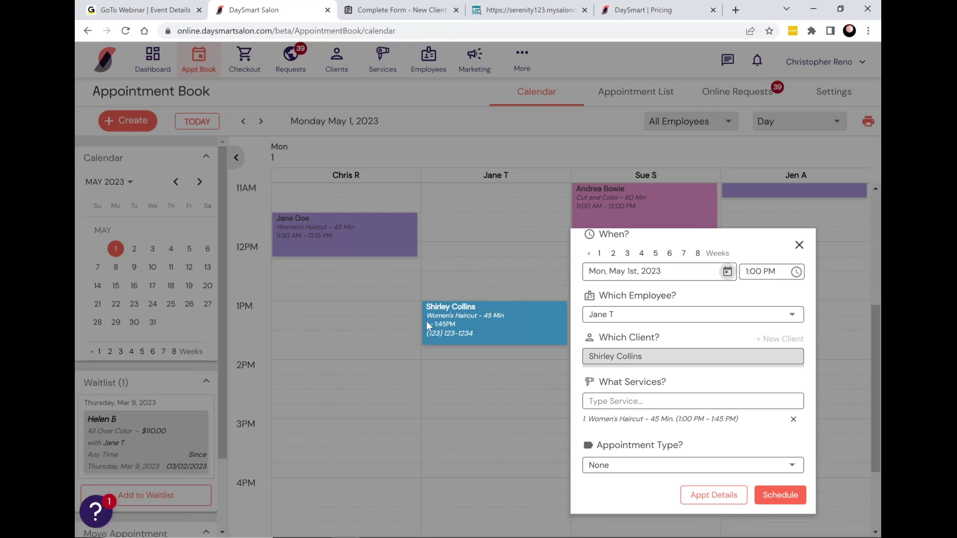
pyautogui.click(791, 502)
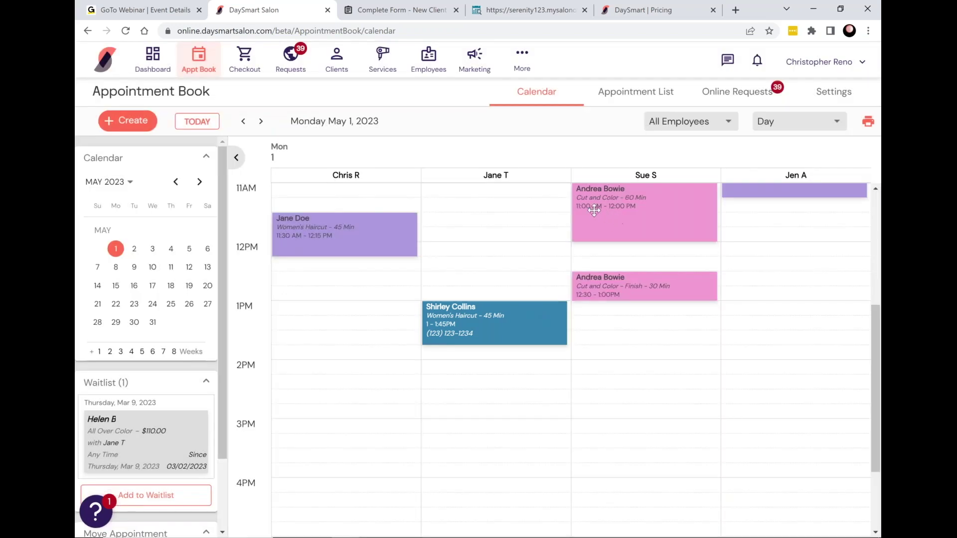
# Step: Start a recurring text marketing campaign of the Remind Clients to Book Again type and proceed to its design
pyautogui.click(474, 59)
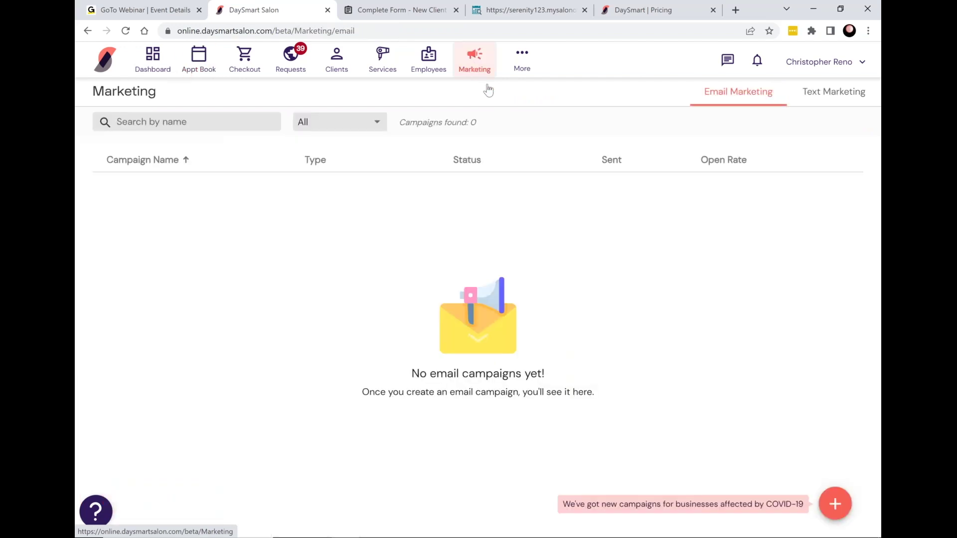
pyautogui.click(843, 101)
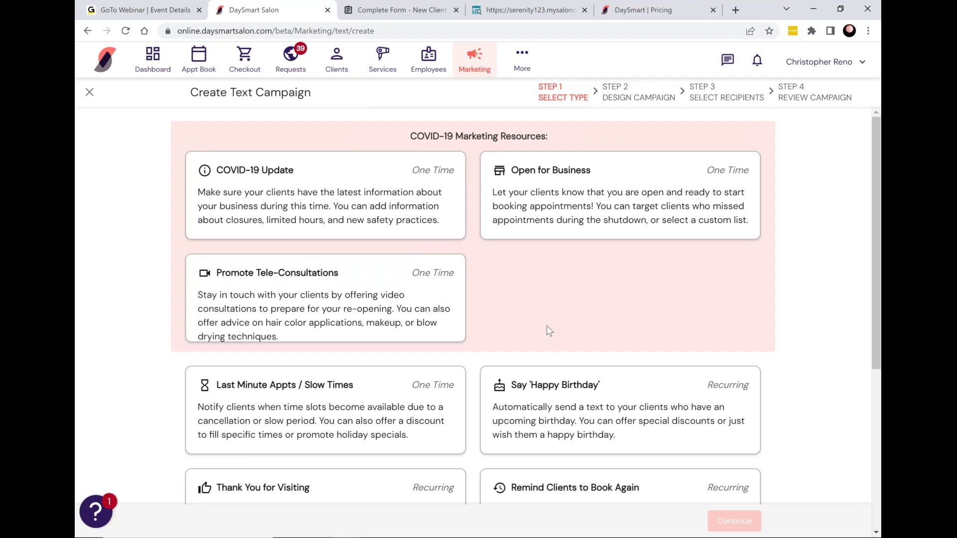
pyautogui.scroll(-5, 543, 323)
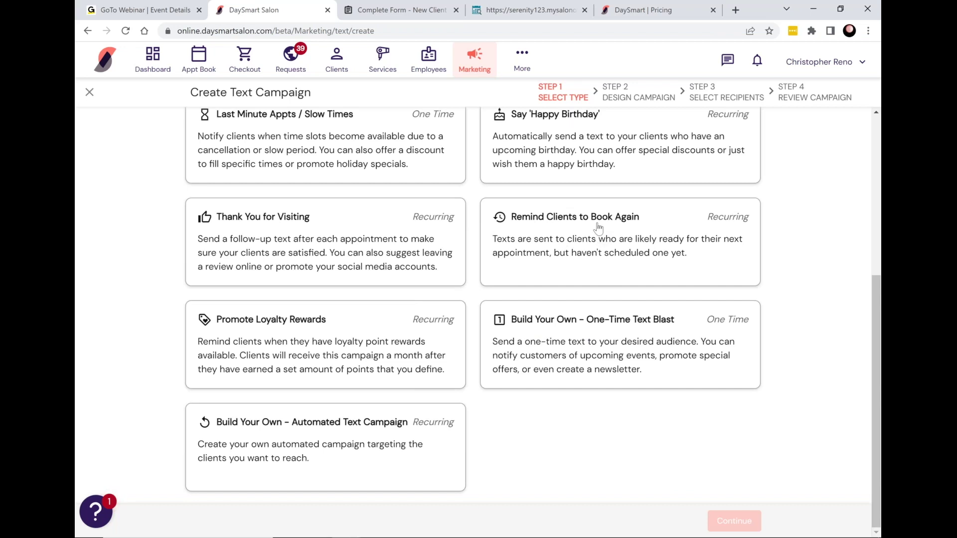
pyautogui.click(512, 225)
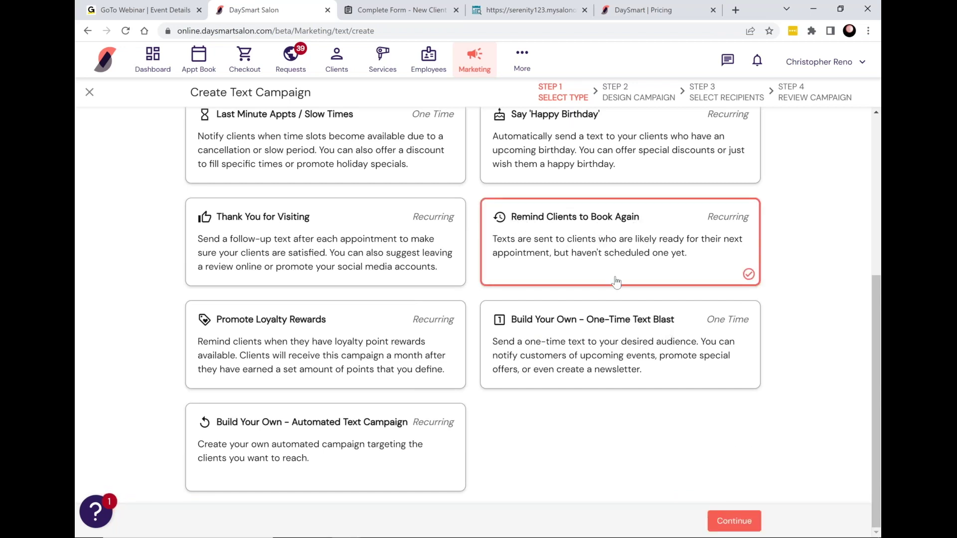
pyautogui.click(742, 523)
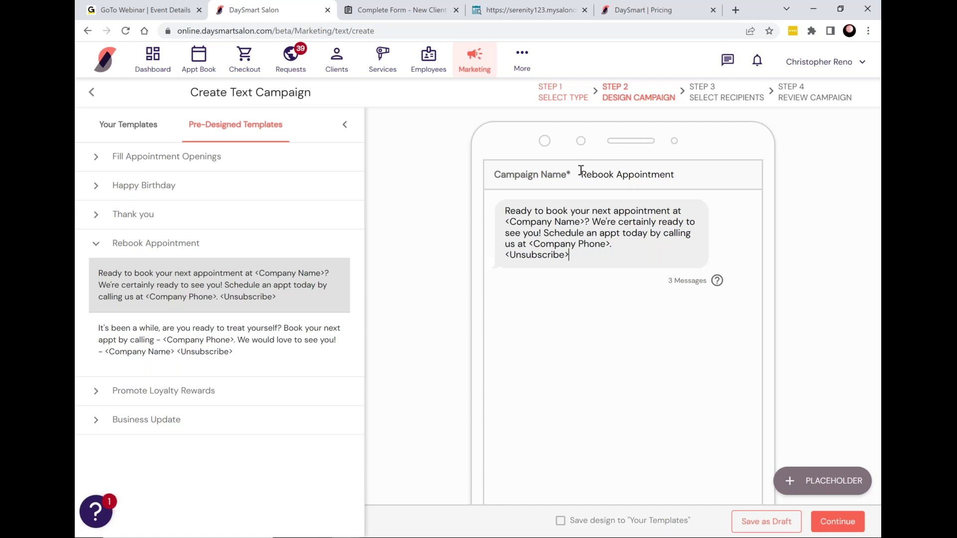
# Step: Review the pre-designed rebooking message, append "111" to the campaign name, and proceed to recipient selection
pyautogui.moveTo(581, 172); pyautogui.dragTo(698, 173)
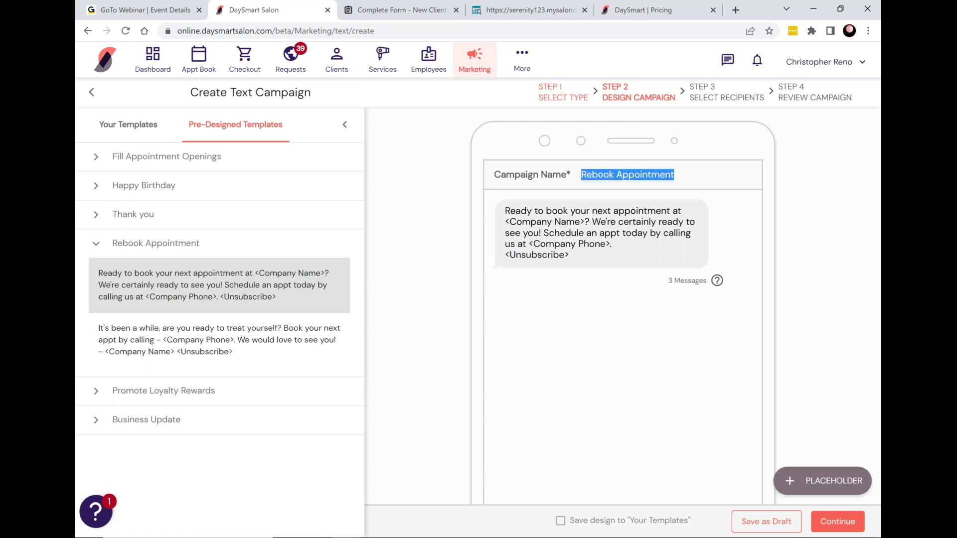
pyautogui.click(633, 224)
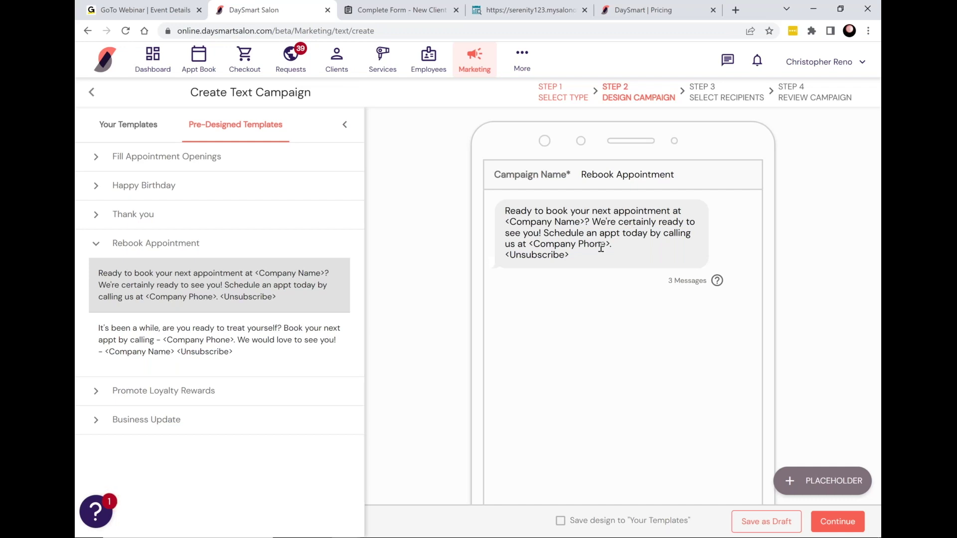
pyautogui.moveTo(603, 256); pyautogui.dragTo(584, 233)
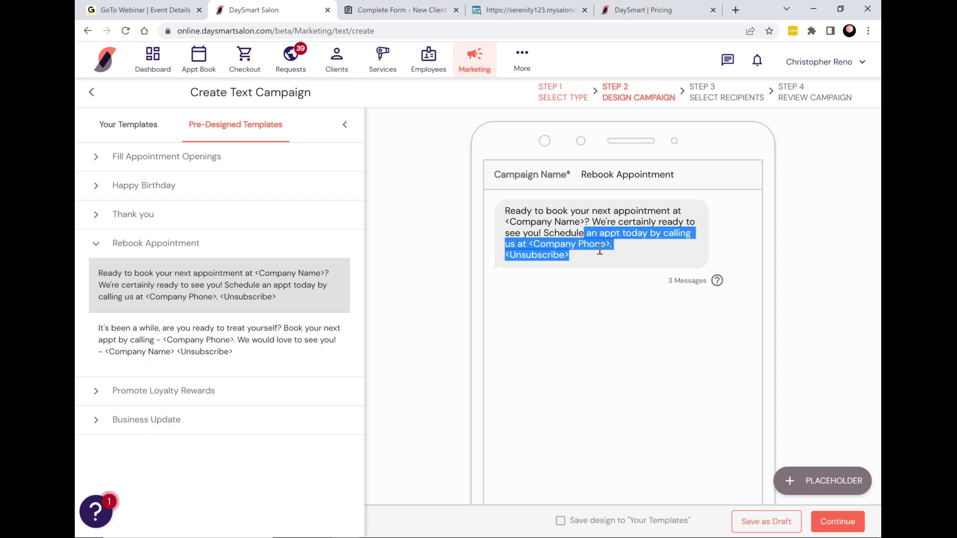
pyautogui.click(660, 370)
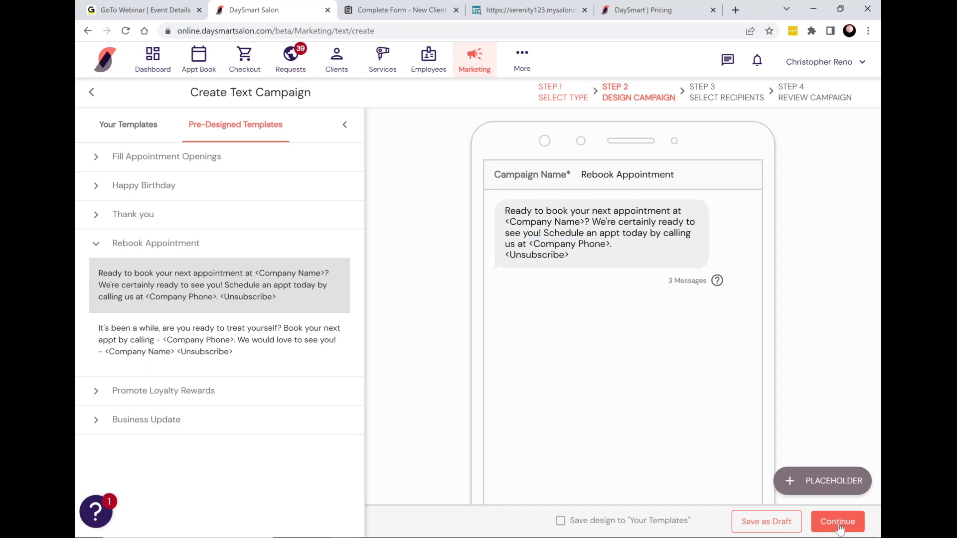
pyautogui.click(837, 521)
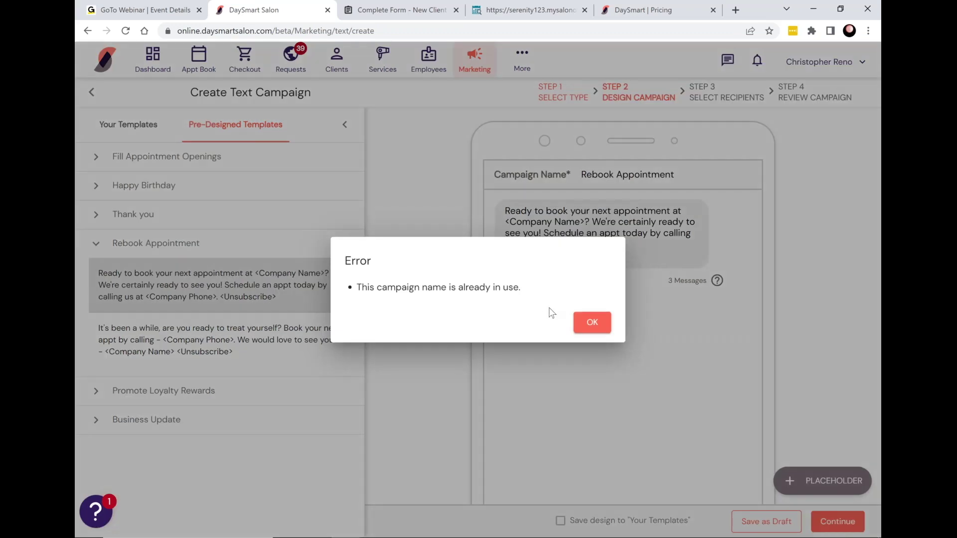
pyautogui.click(589, 322)
pyautogui.click(696, 178)
pyautogui.write('111')
pyautogui.click(837, 521)
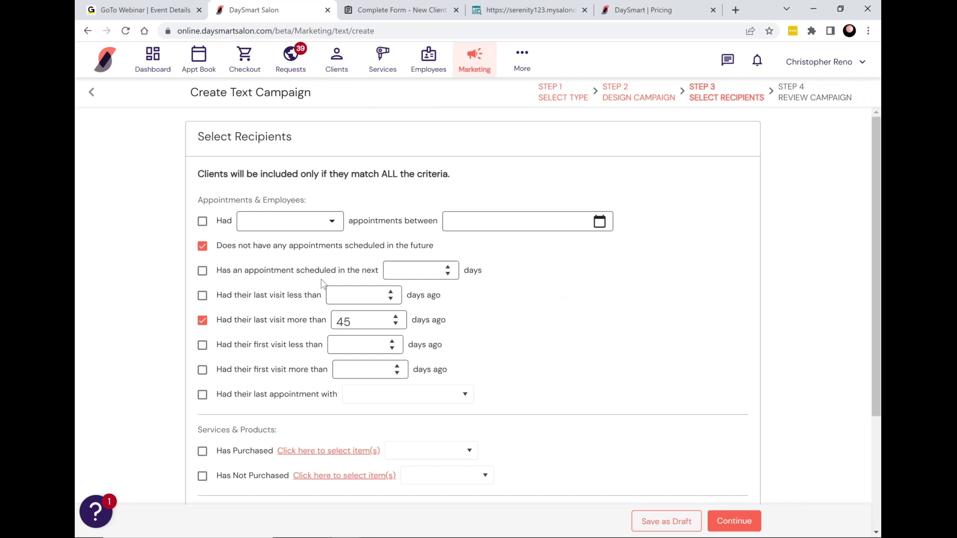
# Step: Set the recipient criterion for clients' last visit to more than 30 days ago
pyautogui.moveTo(222, 245); pyautogui.dragTo(450, 236)
pyautogui.moveTo(227, 319); pyautogui.dragTo(354, 319)
pyautogui.doubleClick(354, 320)
pyautogui.write('30')
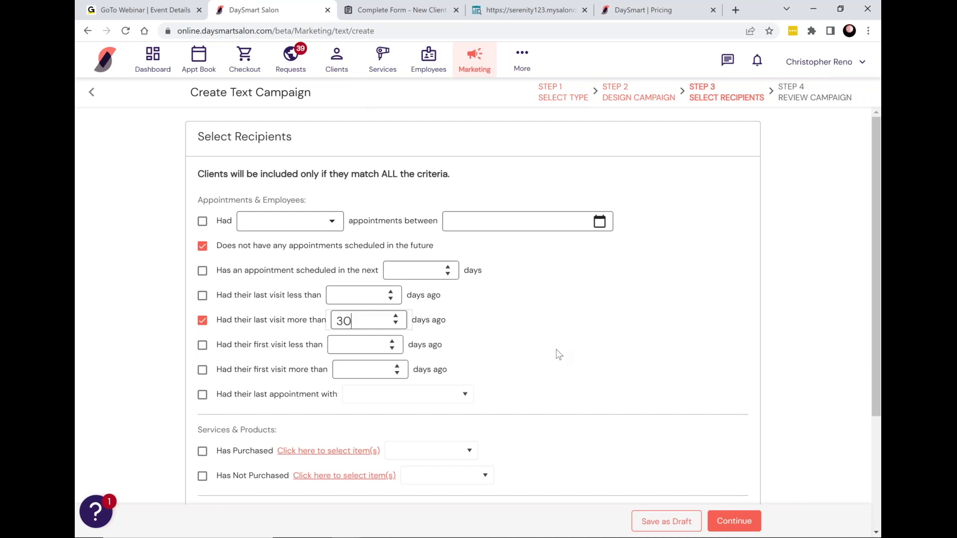
# Step: Limit the recipients to clients who have not received this campaign in the past 30 days
pyautogui.scroll(-3, 498, 366)
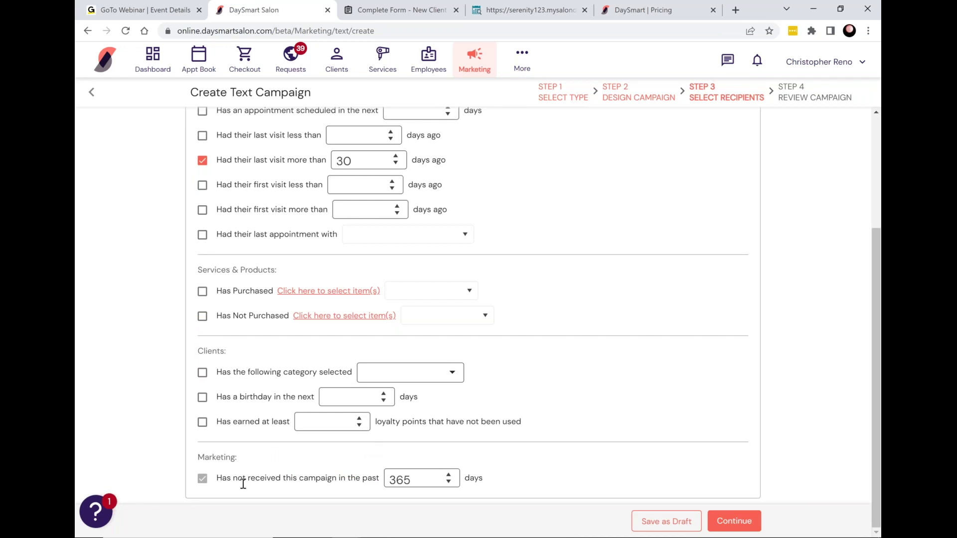
pyautogui.moveTo(223, 480); pyautogui.dragTo(414, 480)
pyautogui.doubleClick(419, 480)
pyautogui.write('3')
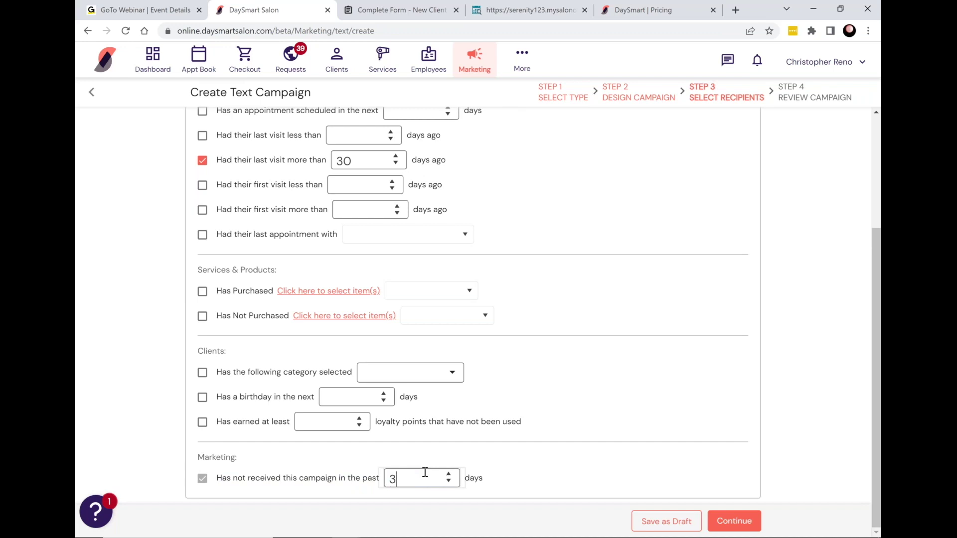
pyautogui.write('0')
# Step: Enable the birthday criterion and set it to clients with a birthday in the next 14 days
pyautogui.doubleClick(273, 397)
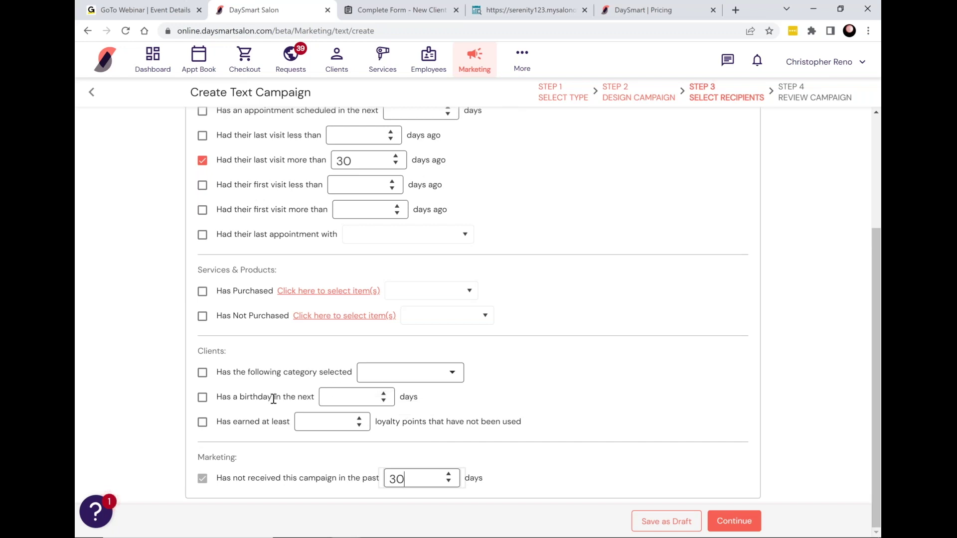
pyautogui.click(202, 398)
pyautogui.click(355, 398)
pyautogui.write('14')
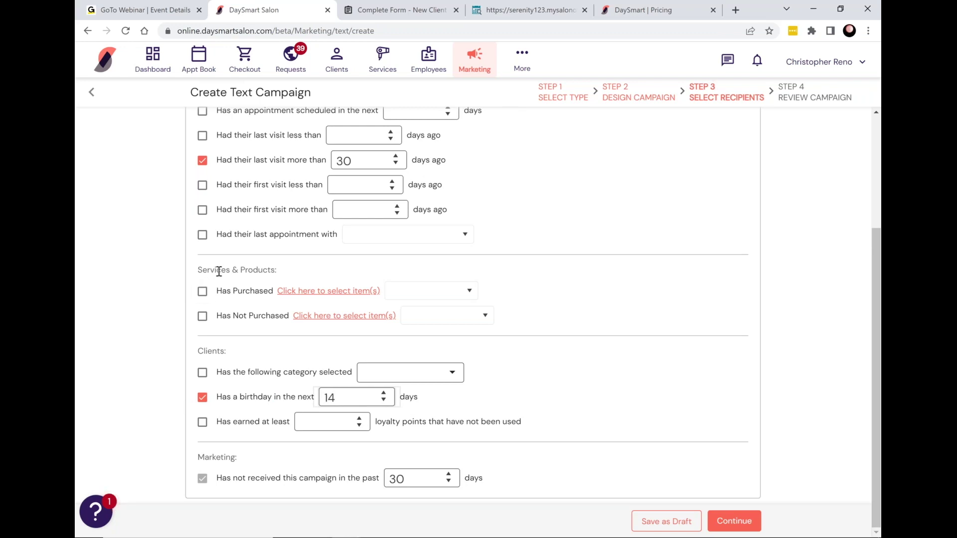
# Step: Enable the Has Purchased and Has Not Purchased criteria, and choose the Hair Color service category as the purchased item
pyautogui.moveTo(217, 269); pyautogui.dragTo(277, 270)
pyautogui.click(202, 316)
pyautogui.click(202, 291)
pyautogui.click(332, 296)
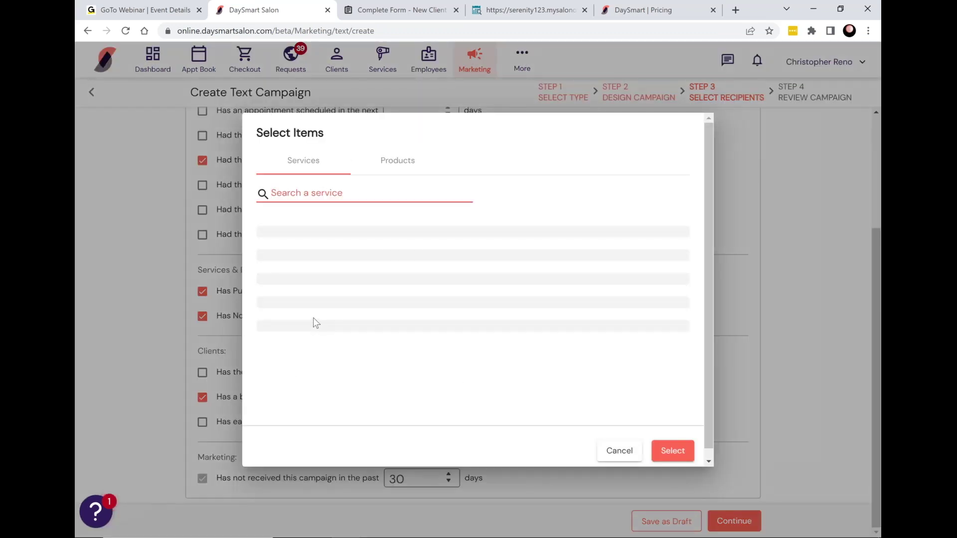
pyautogui.scroll(-4, 312, 329)
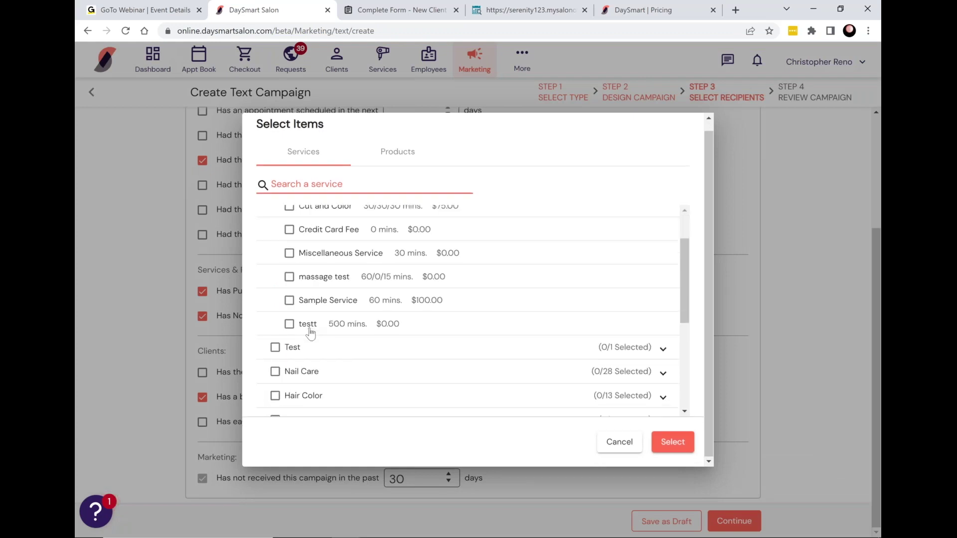
pyautogui.click(276, 283)
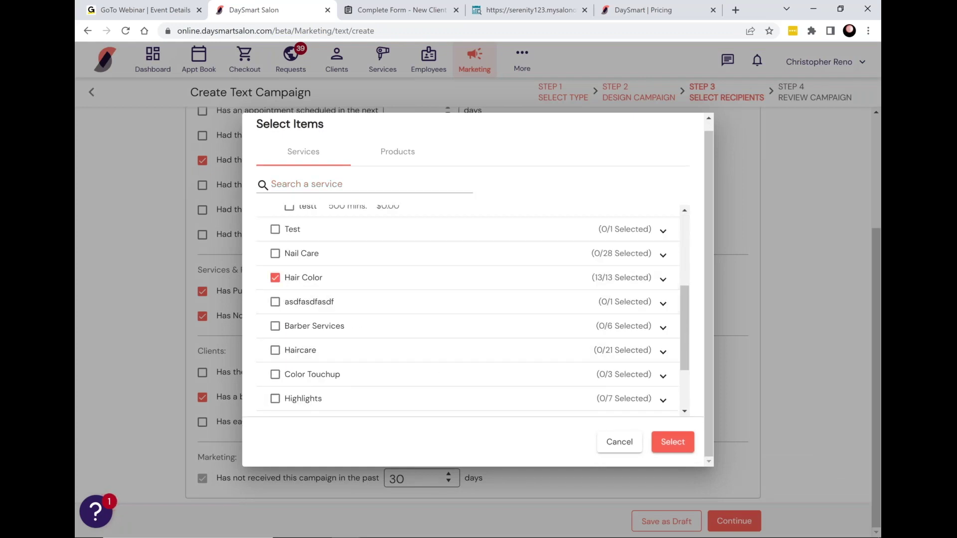
pyautogui.click(660, 435)
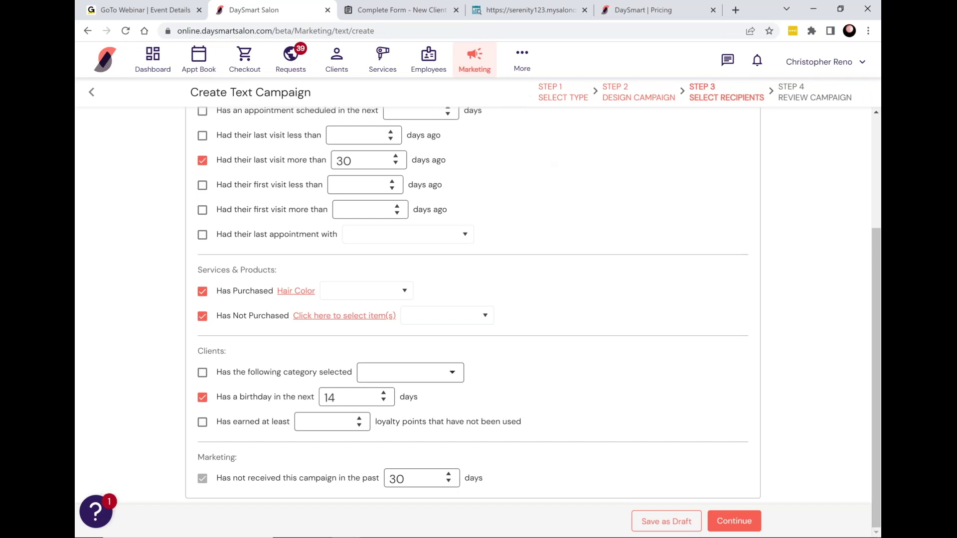
# Step: Go to the client reviews history, discarding the unsaved text campaign
pyautogui.click(522, 65)
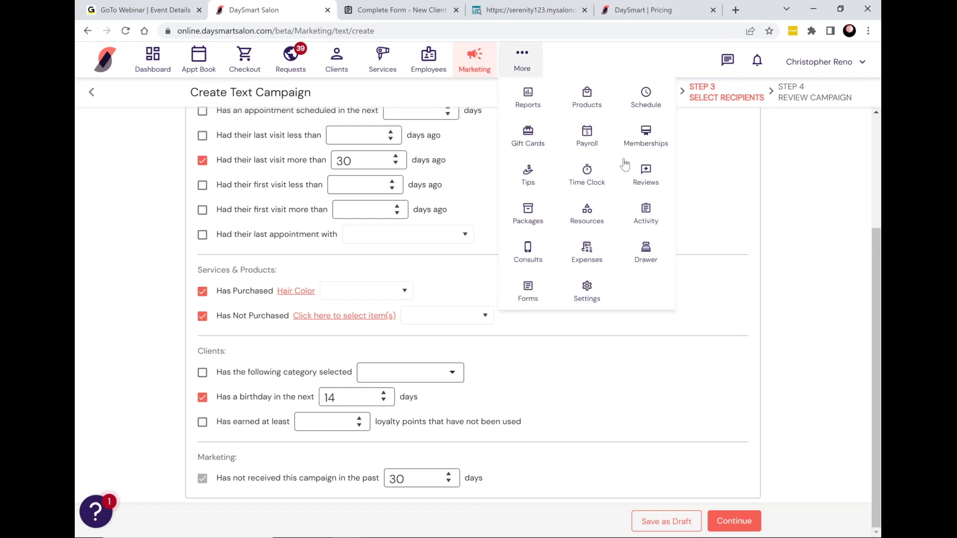
pyautogui.click(645, 176)
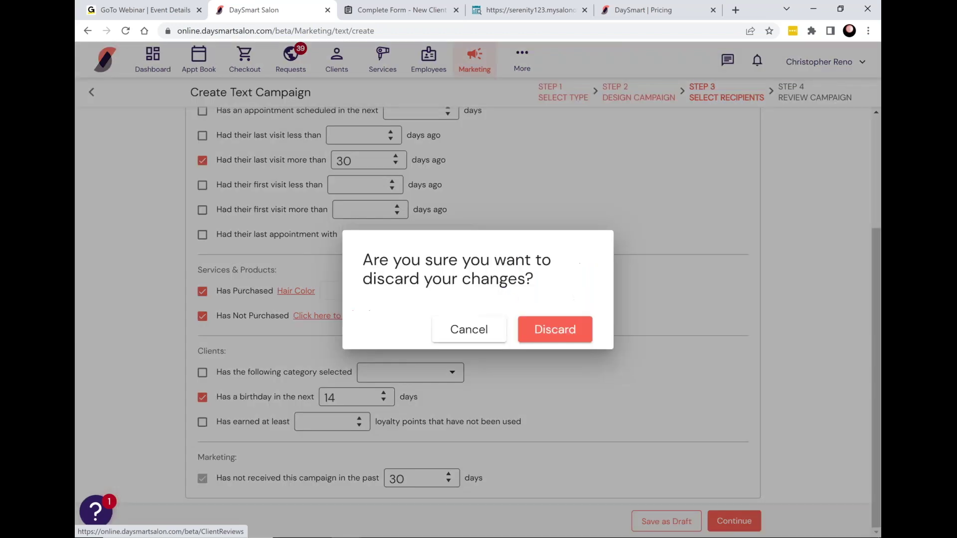
pyautogui.click(555, 330)
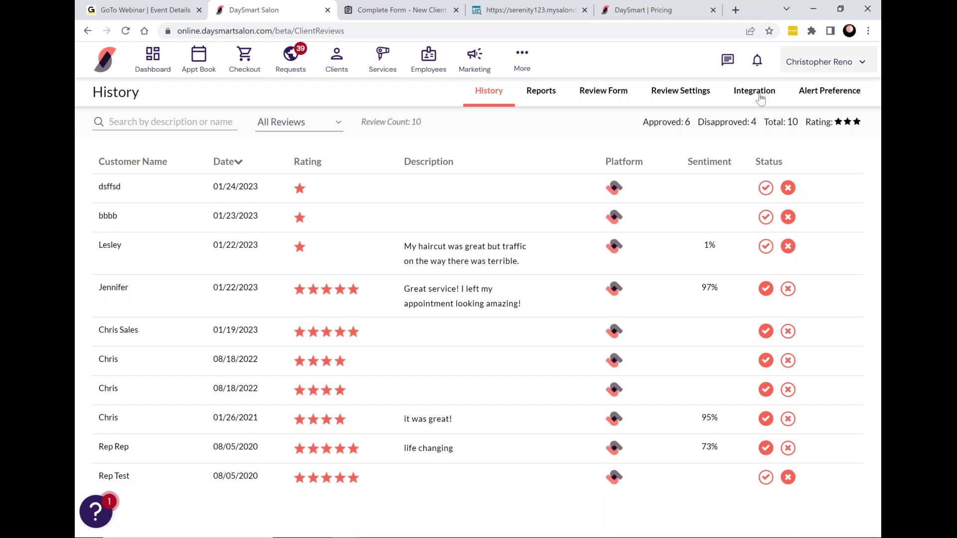
# Step: Show the review integration options for Facebook, Google and Yelp
pyautogui.click(754, 92)
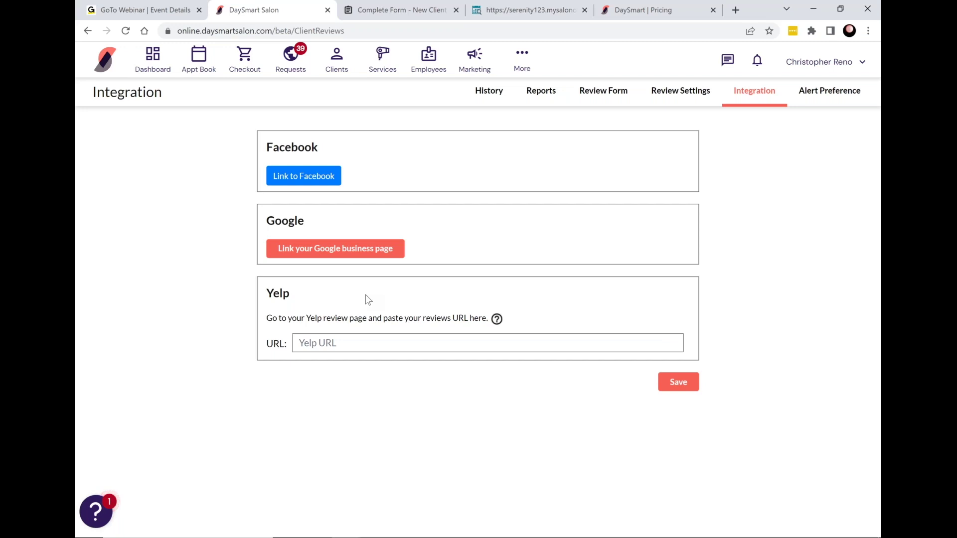
pyautogui.moveTo(268, 293); pyautogui.dragTo(325, 298)
pyautogui.moveTo(264, 143); pyautogui.dragTo(339, 145)
pyautogui.moveTo(265, 221); pyautogui.dragTo(305, 221)
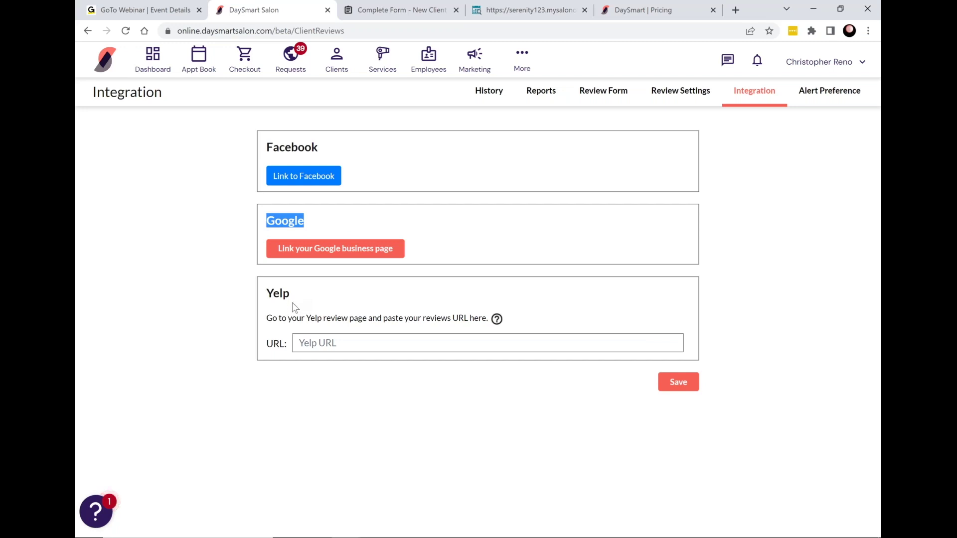
pyautogui.moveTo(266, 148); pyautogui.dragTo(325, 149)
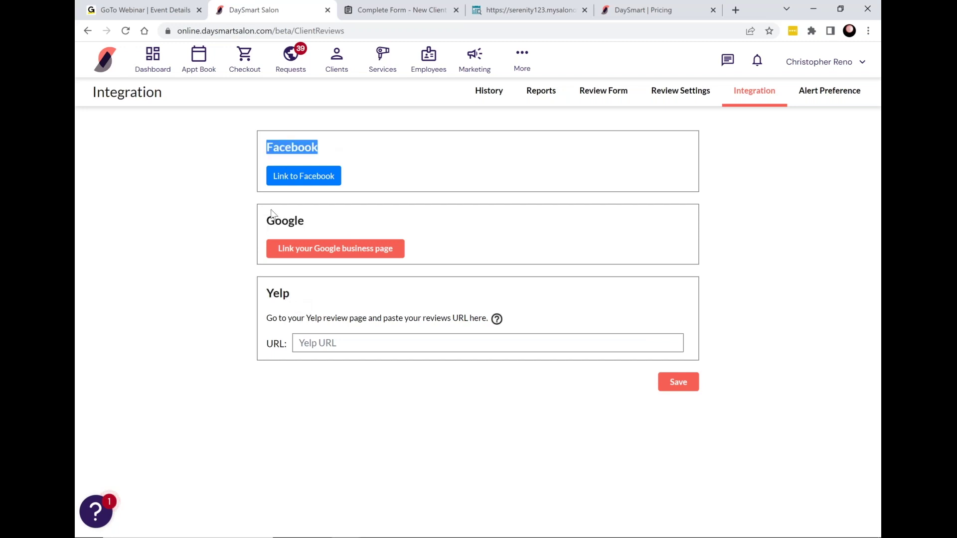
pyautogui.moveTo(267, 220); pyautogui.dragTo(307, 222)
pyautogui.moveTo(267, 294); pyautogui.dragTo(357, 298)
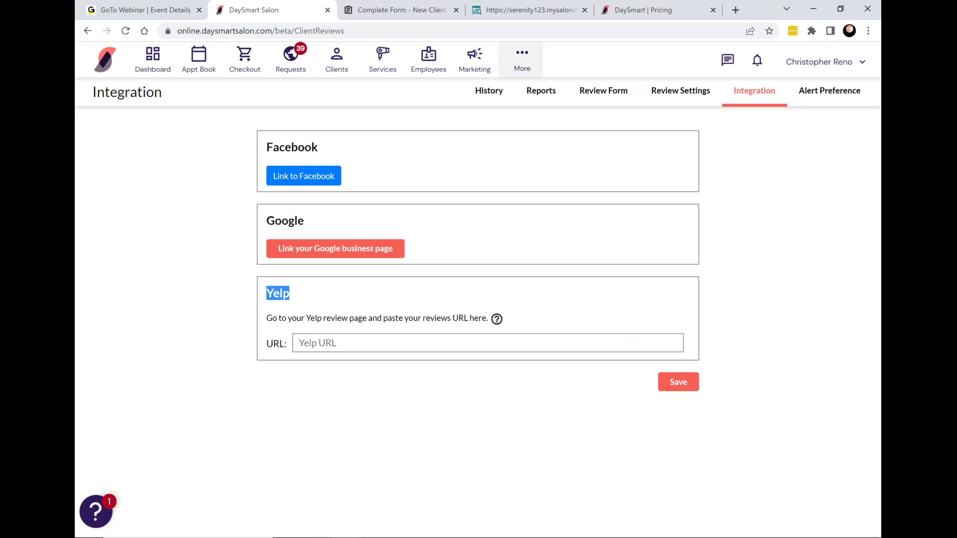
# Step: Open the 5 Haircuts package and examine the quantity of its Women's Haircut service
pyautogui.click(523, 66)
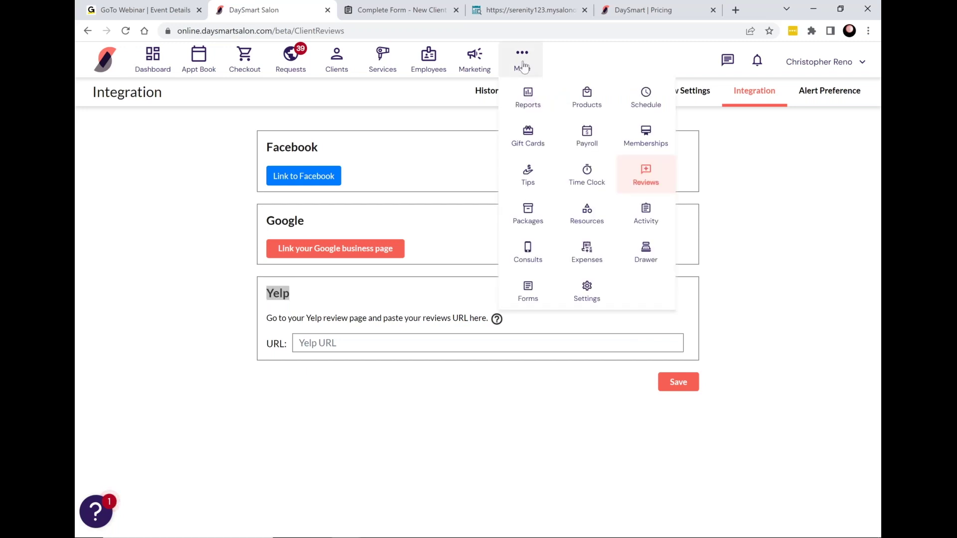
pyautogui.click(546, 214)
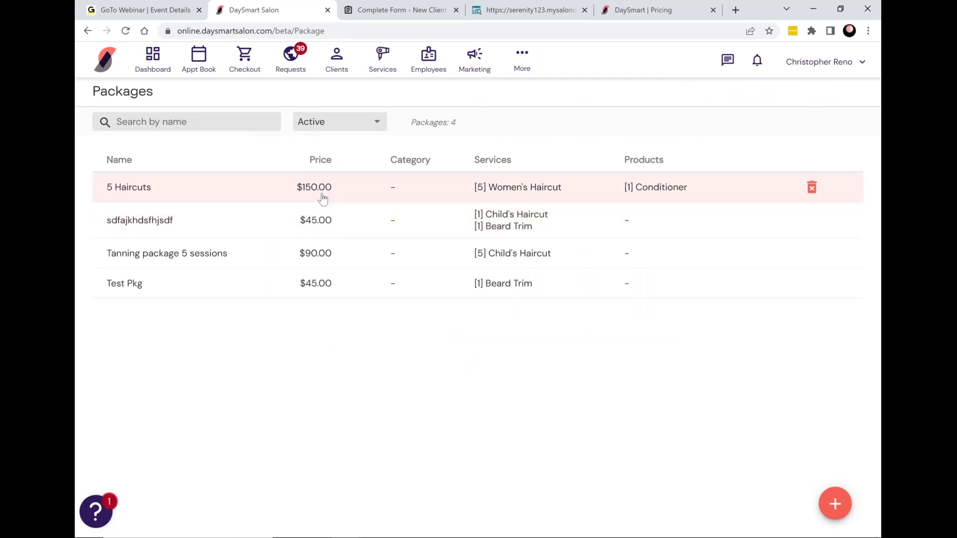
pyautogui.click(345, 197)
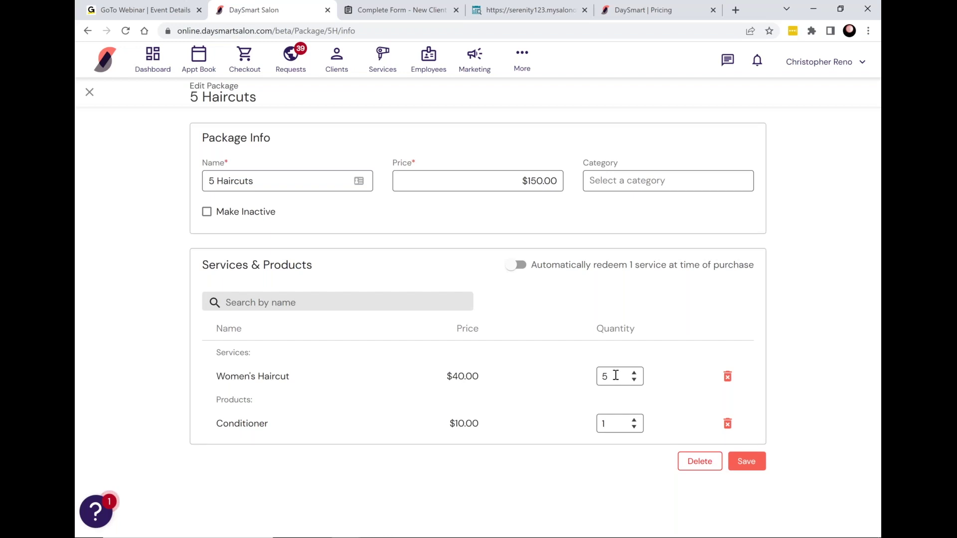
pyautogui.moveTo(616, 375); pyautogui.dragTo(590, 375)
pyautogui.click(797, 377)
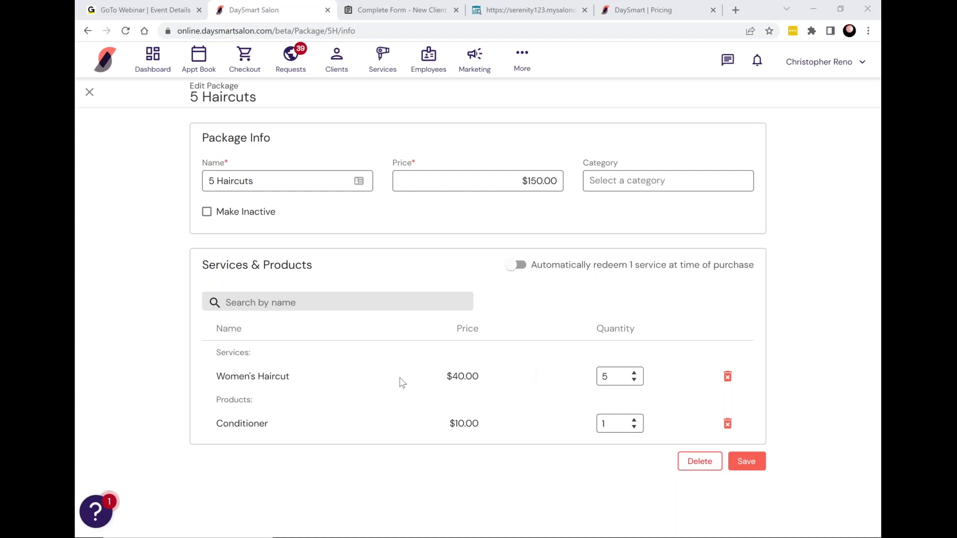
# Step: Switch to the DaySmart Salon website and open the pricing overview to compare the subscription plans
pyautogui.click(643, 11)
pyautogui.click(803, 95)
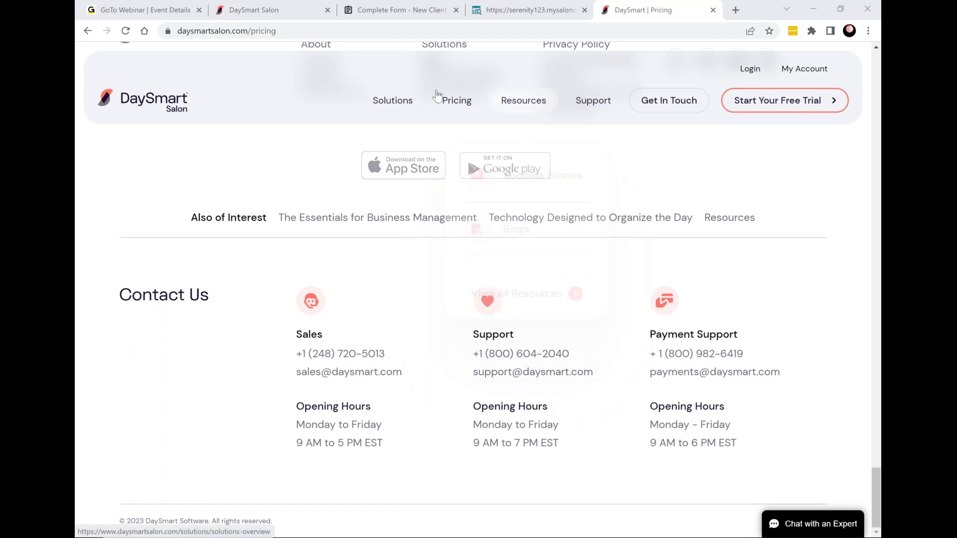
pyautogui.moveTo(466, 106)
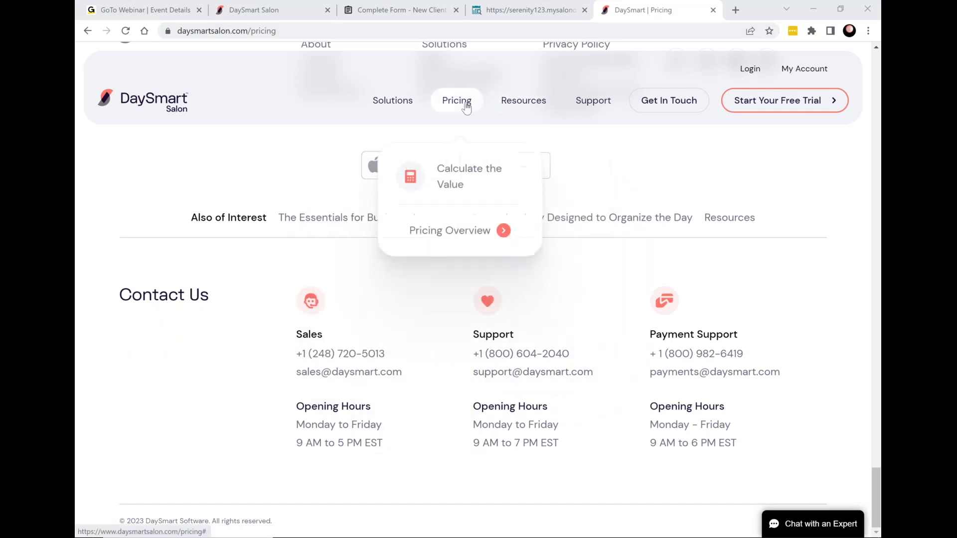
pyautogui.click(455, 233)
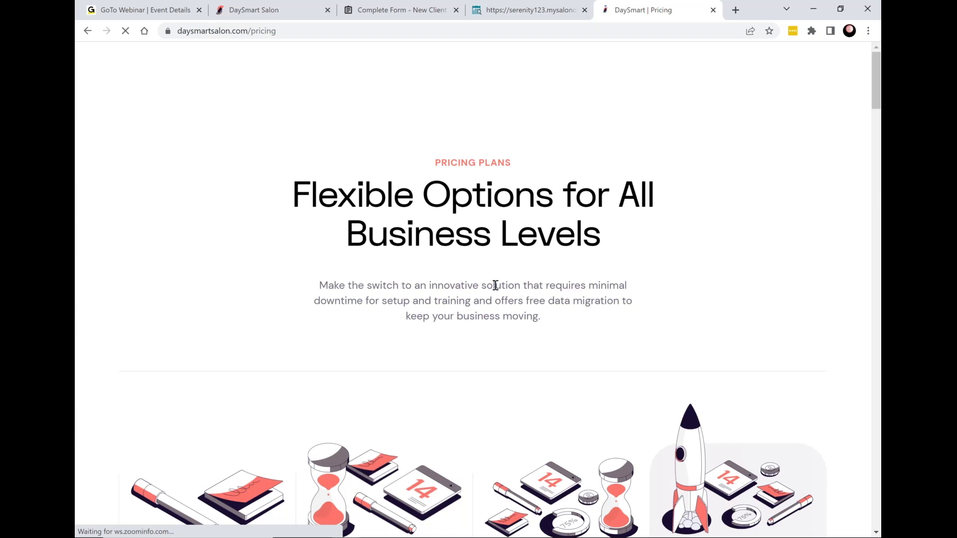
pyautogui.scroll(-1, 495, 286)
pyautogui.scroll(-5, 489, 288)
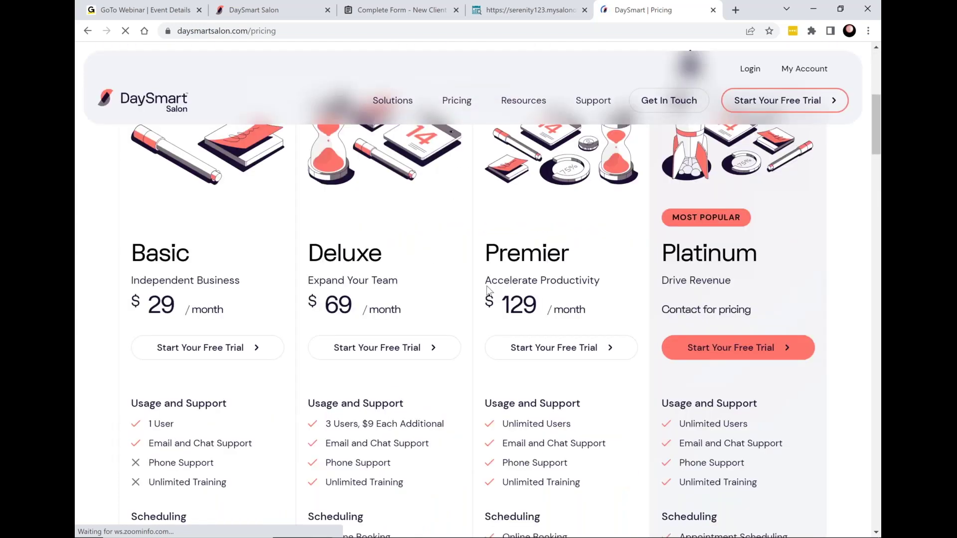
# Step: Examine the usage, support and scheduling features of the Basic, Deluxe, Premier and Platinum plans
pyautogui.scroll(-3, 488, 290)
pyautogui.scroll(1, 573, 309)
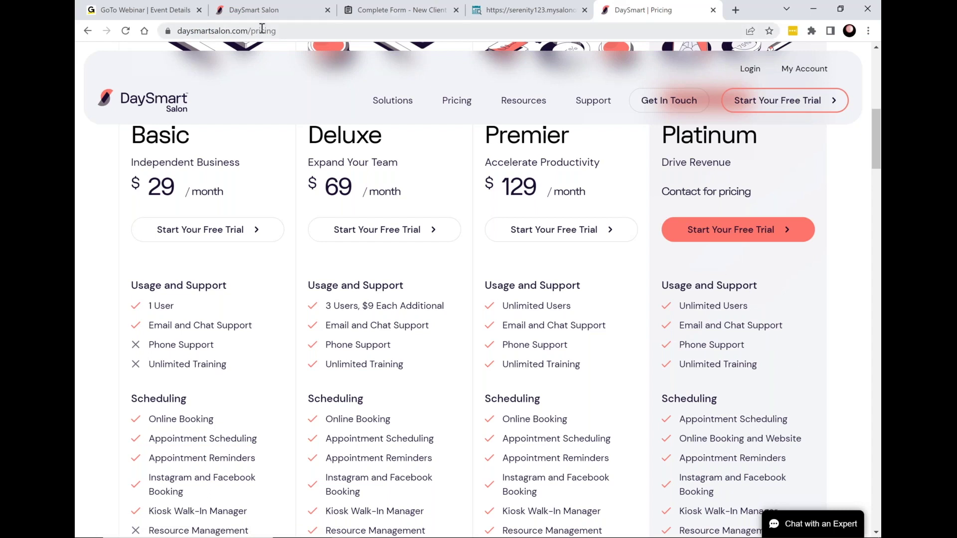
# Step: Switch back to the DaySmart Salon app and open the Loyalty Points settings
pyautogui.click(274, 17)
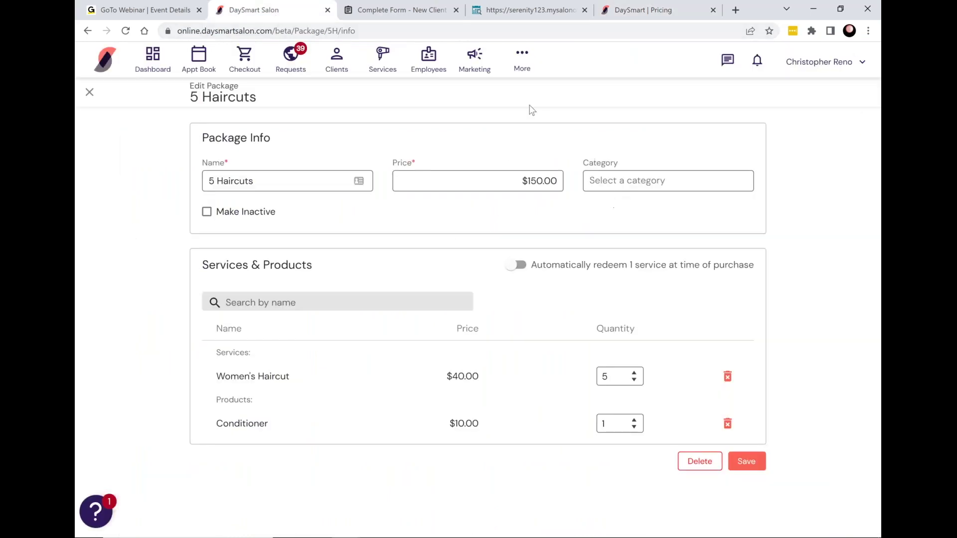
pyautogui.click(522, 59)
pyautogui.click(579, 285)
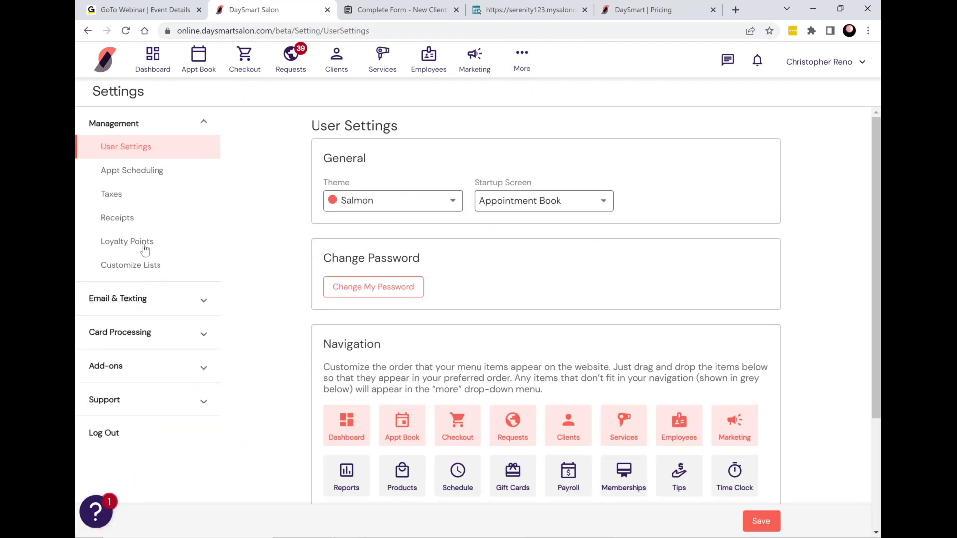
pyautogui.click(143, 246)
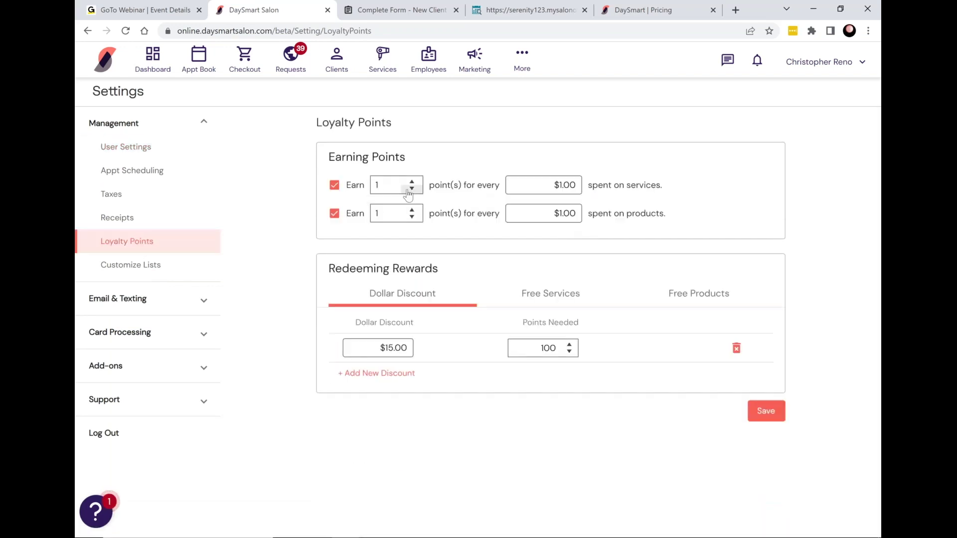
# Step: Examine how many loyalty points clients earn per dollar spent on services
pyautogui.click(391, 185)
pyautogui.click(490, 165)
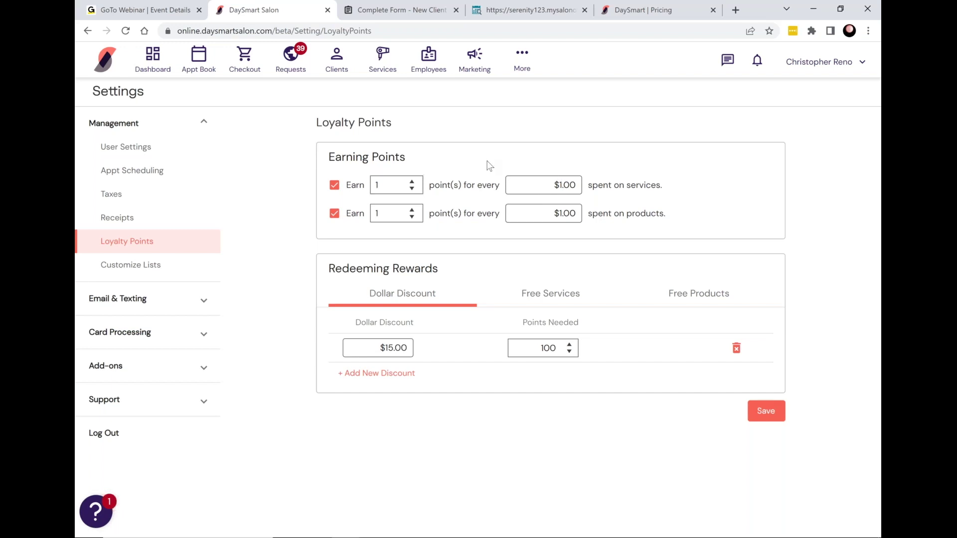
pyautogui.click(387, 186)
pyautogui.click(396, 190)
# Step: Examine the dollar discount reward with its points needed, and the free services and free products reward options
pyautogui.doubleClick(535, 350)
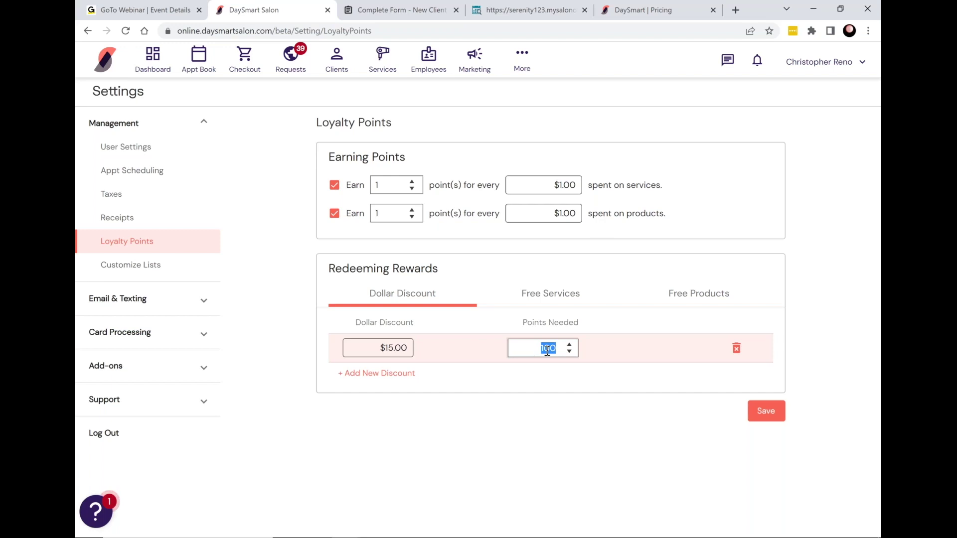
pyautogui.click(376, 348)
pyautogui.click(556, 299)
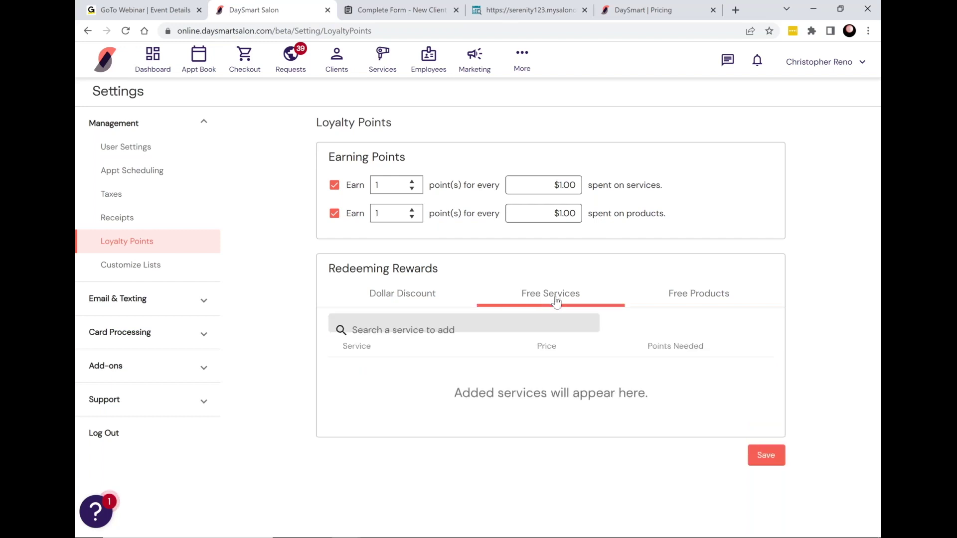
pyautogui.click(652, 298)
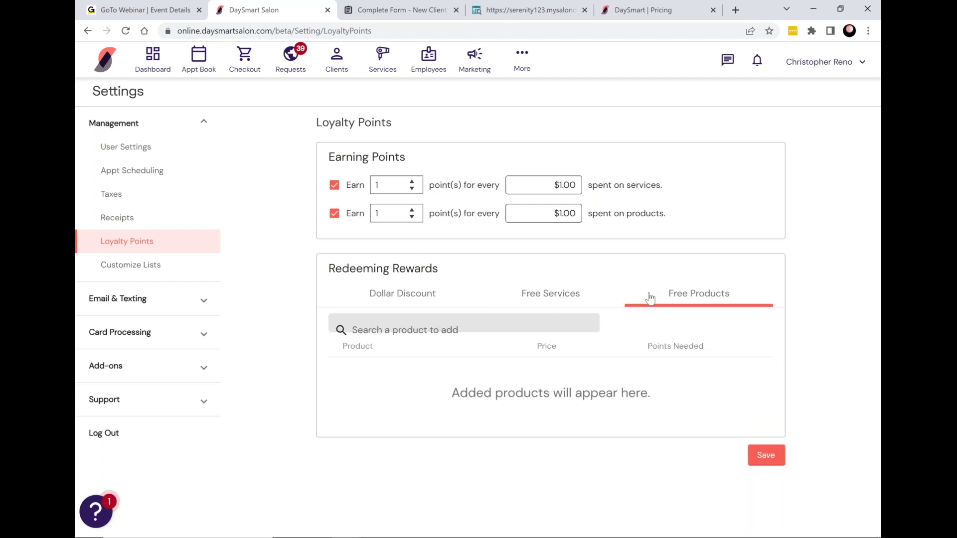
pyautogui.click(406, 292)
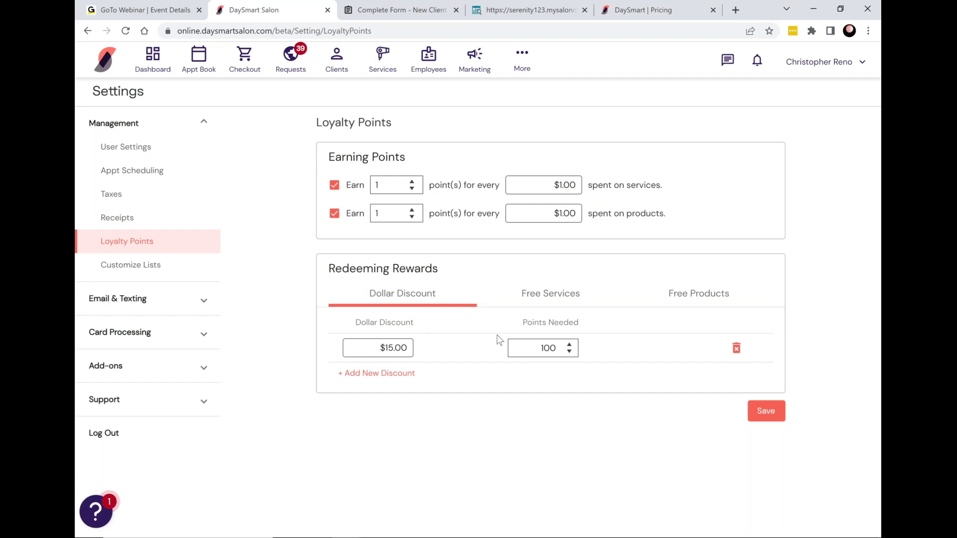
pyautogui.moveTo(525, 346)
pyautogui.mouseDown()
pyautogui.moveTo(576, 346)
pyautogui.moveTo(513, 347)
pyautogui.moveTo(532, 349)
pyautogui.mouseUp()
pyautogui.click(878, 333)
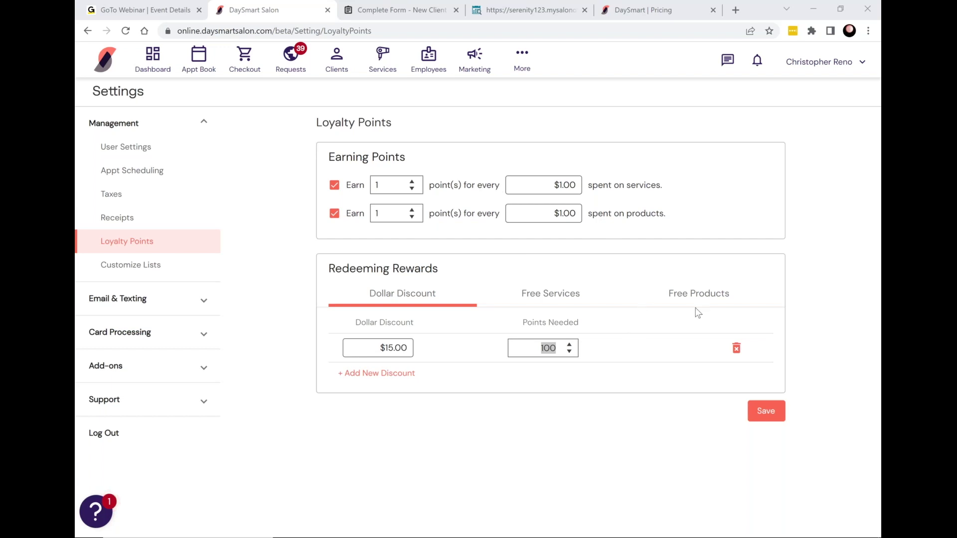
# Step: Open the reports and look through those available in the Clients category
pyautogui.click(523, 59)
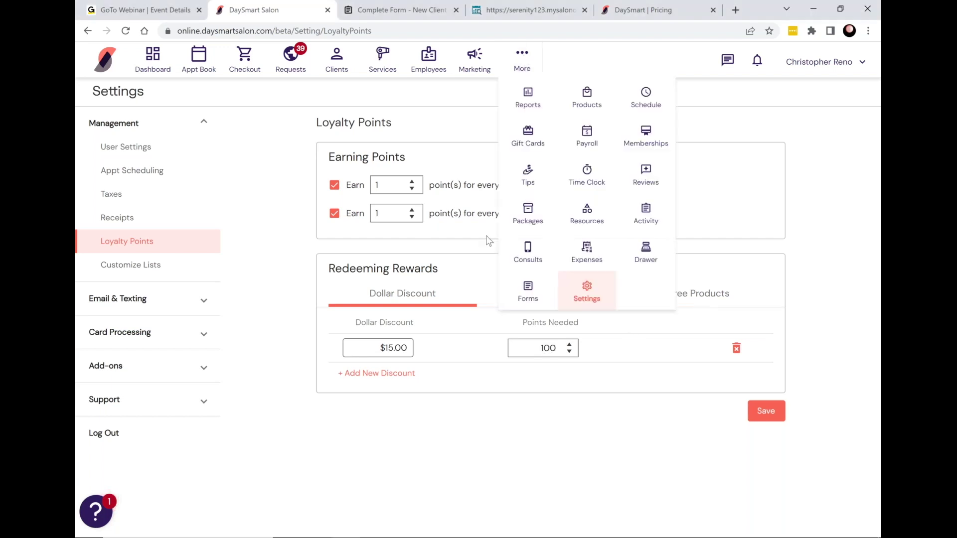
pyautogui.click(528, 97)
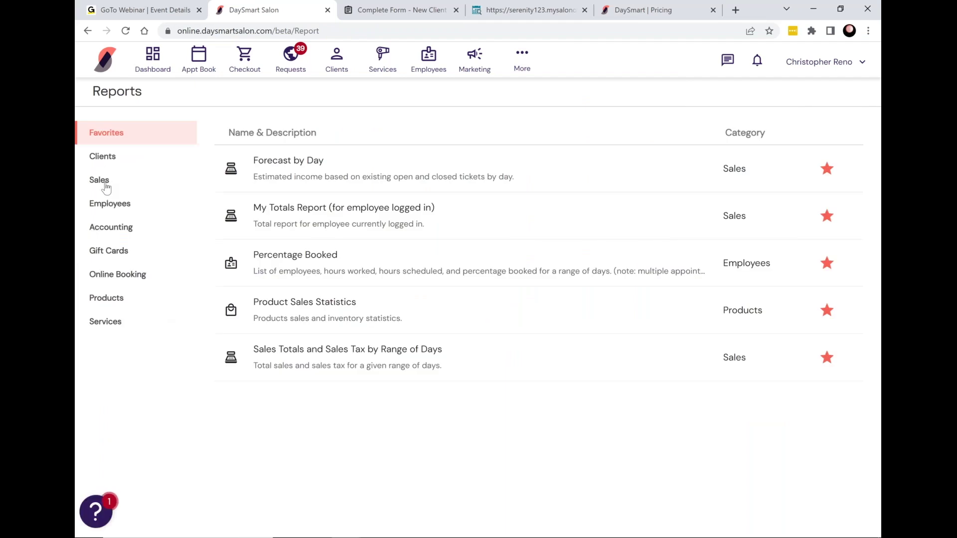
pyautogui.click(104, 158)
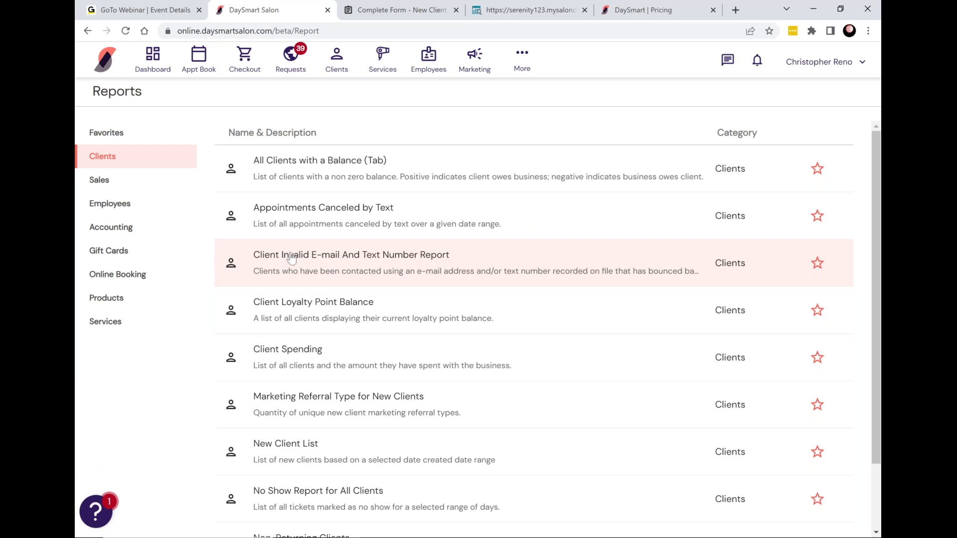
pyautogui.scroll(-2, 289, 265)
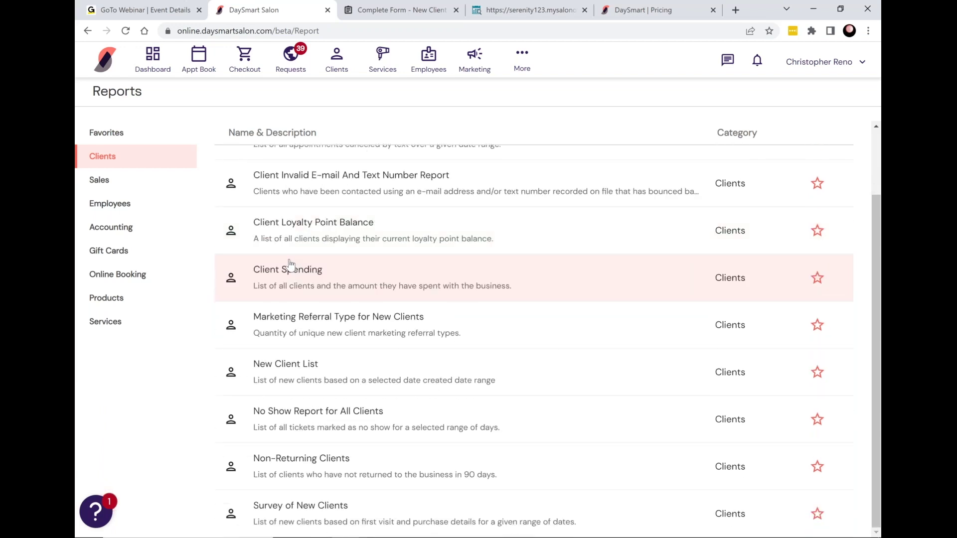
pyautogui.scroll(2, 288, 267)
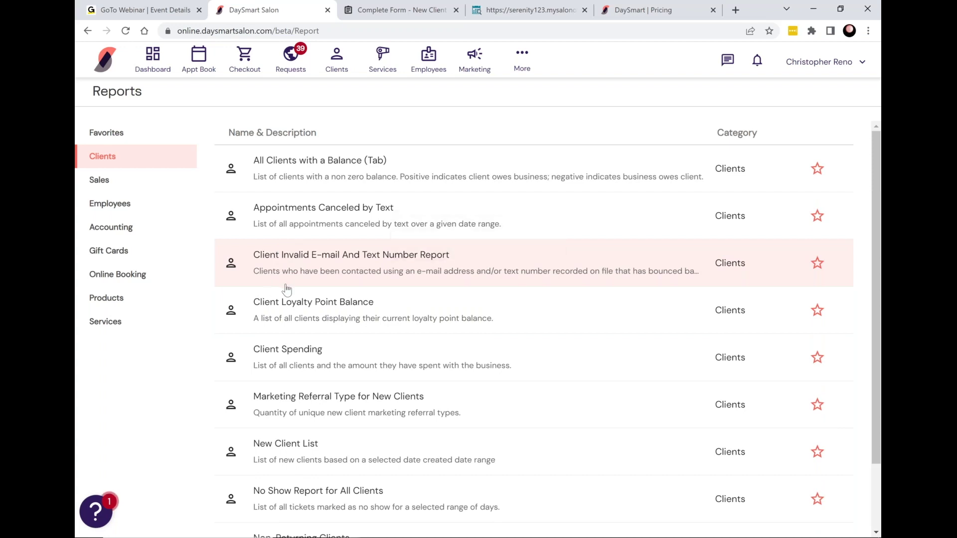
# Step: Look through the reports available in the Sales category
pyautogui.click(105, 183)
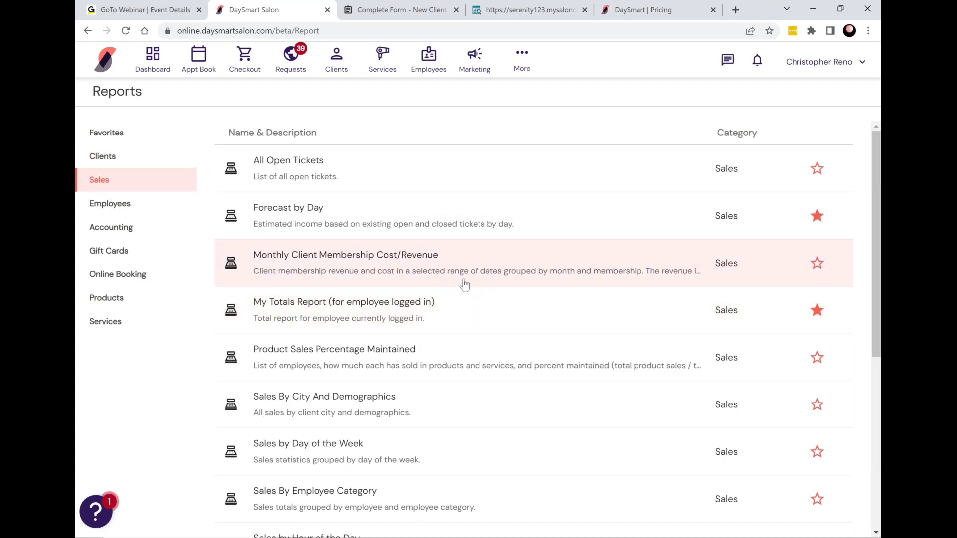
pyautogui.scroll(-6, 464, 284)
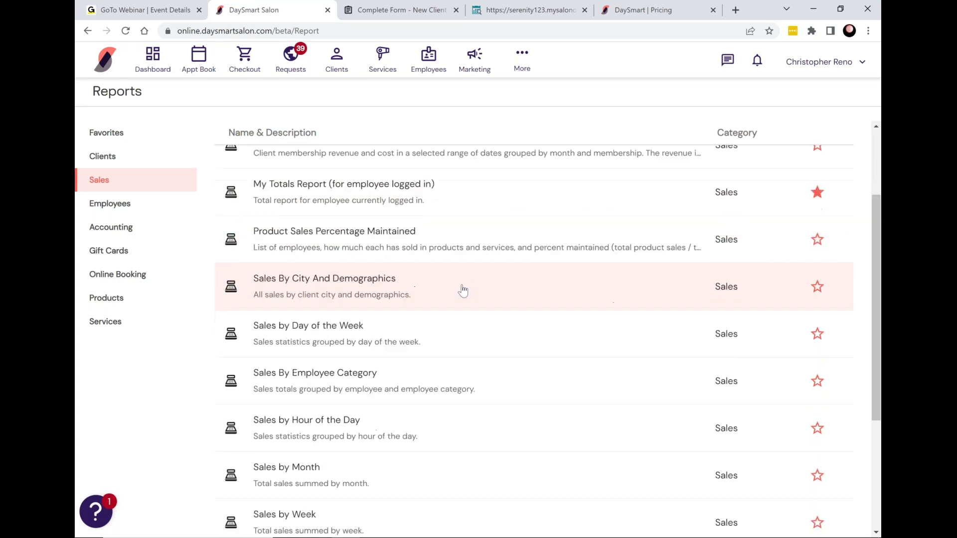
pyautogui.scroll(6, 461, 294)
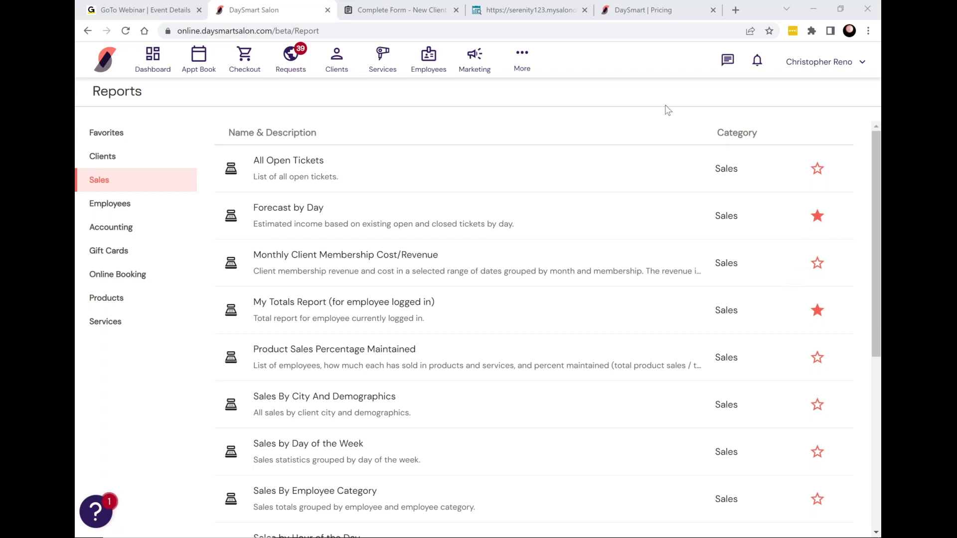
# Step: Go to the resources and open Room A to examine its details and assigned services
pyautogui.click(522, 59)
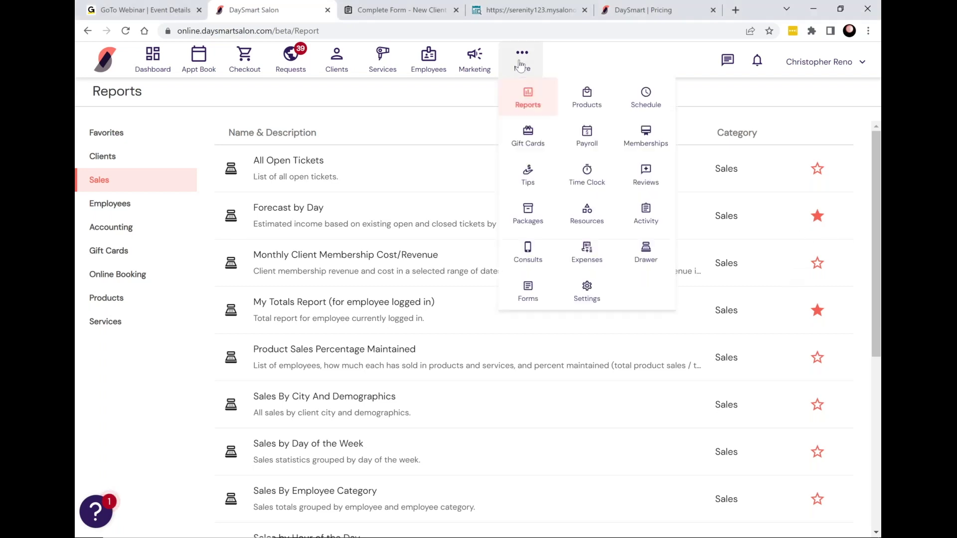
pyautogui.click(587, 214)
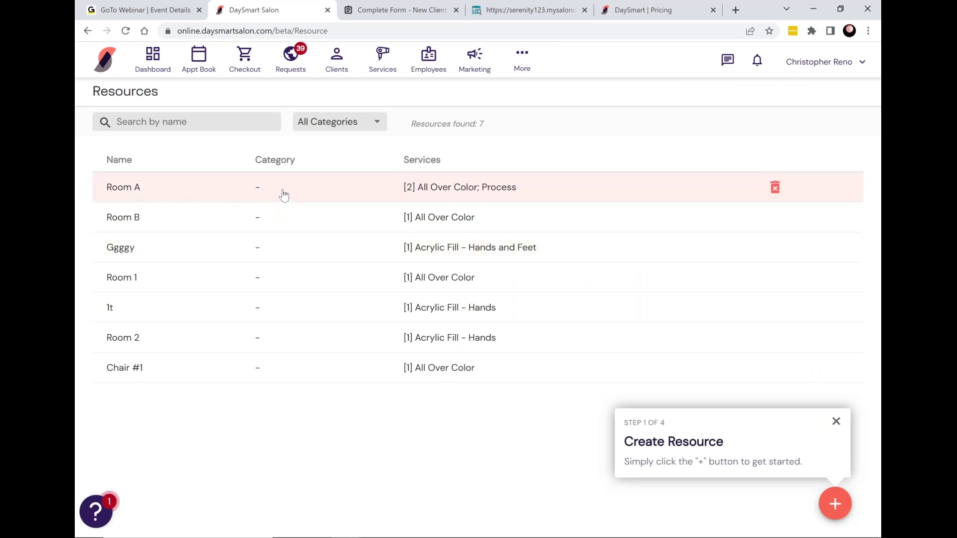
pyautogui.click(140, 196)
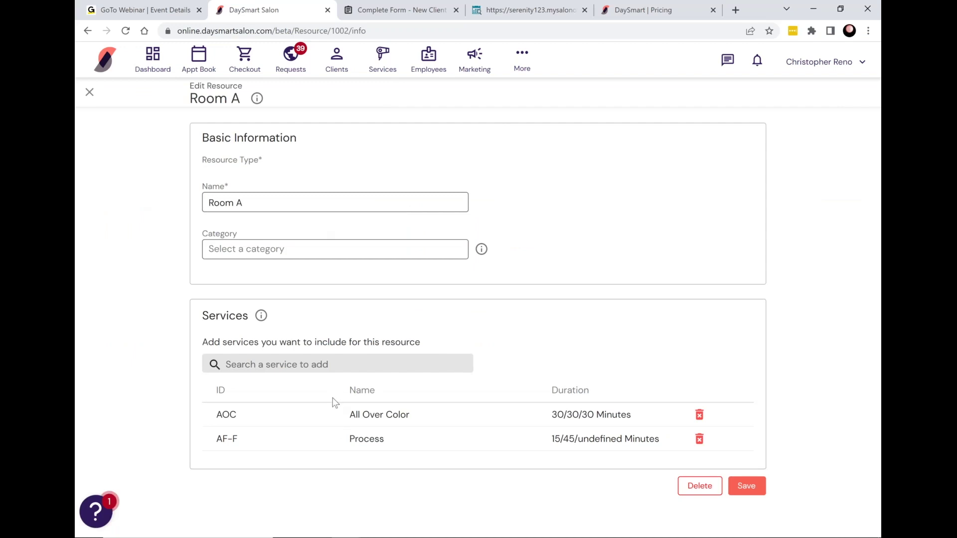
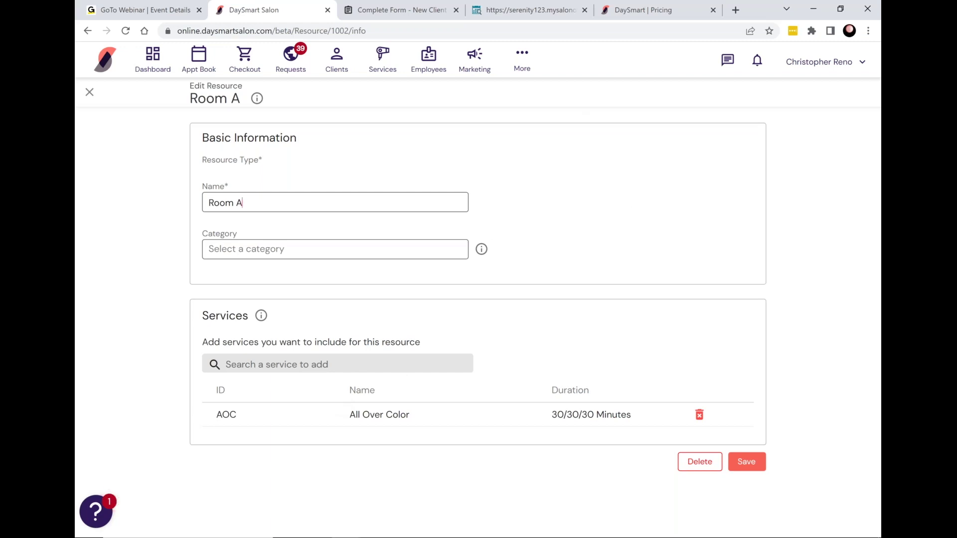
# Step: Switch to the DaySmart Salon pricing page and highlight the Sales phone number in its Contact Us section
pyautogui.click(644, 10)
pyautogui.scroll(-8, 321, 335)
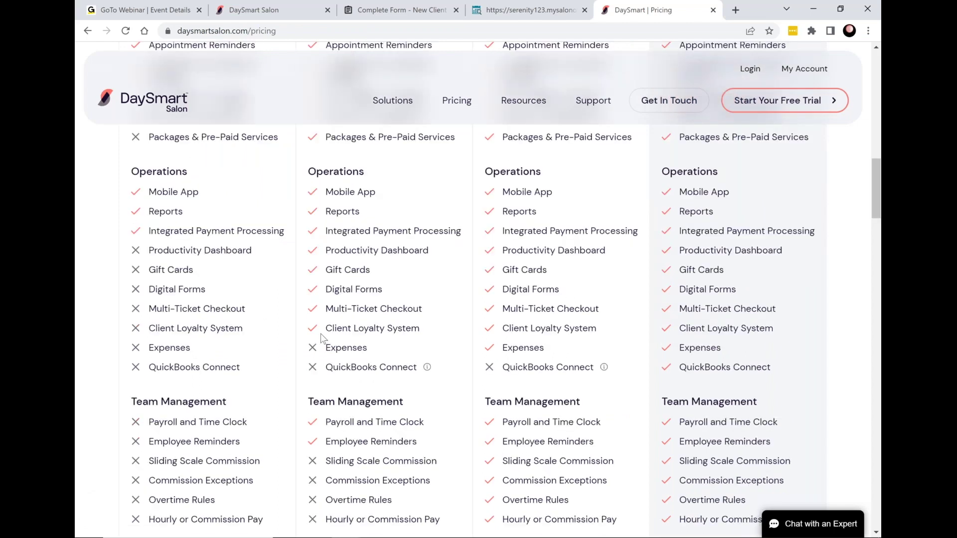
pyautogui.scroll(-15, 321, 334)
pyautogui.scroll(-10, 299, 372)
pyautogui.moveTo(408, 352); pyautogui.dragTo(299, 355)
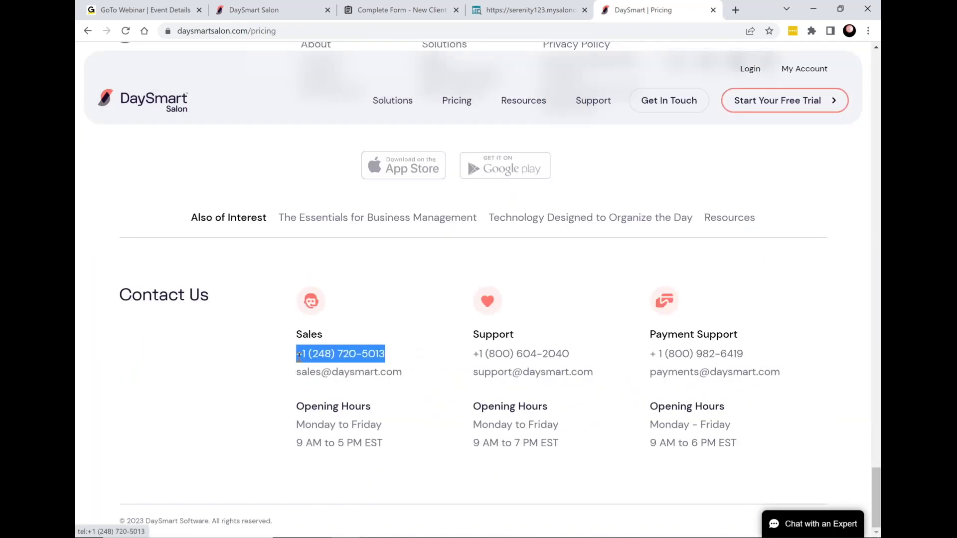